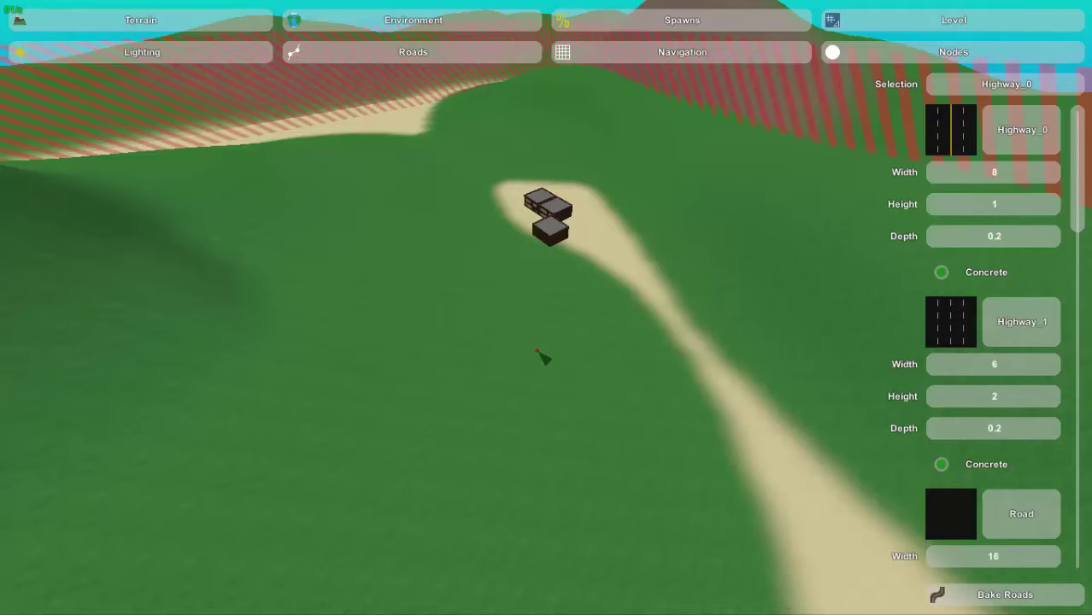
Open the road editor above the sand path near the buildings and choose the Highway_0 road type.
{"action": "key", "text": "w"}
{"action": "right_click_drag", "start_coordinate": [538, 355], "coordinate": [518, 369]}
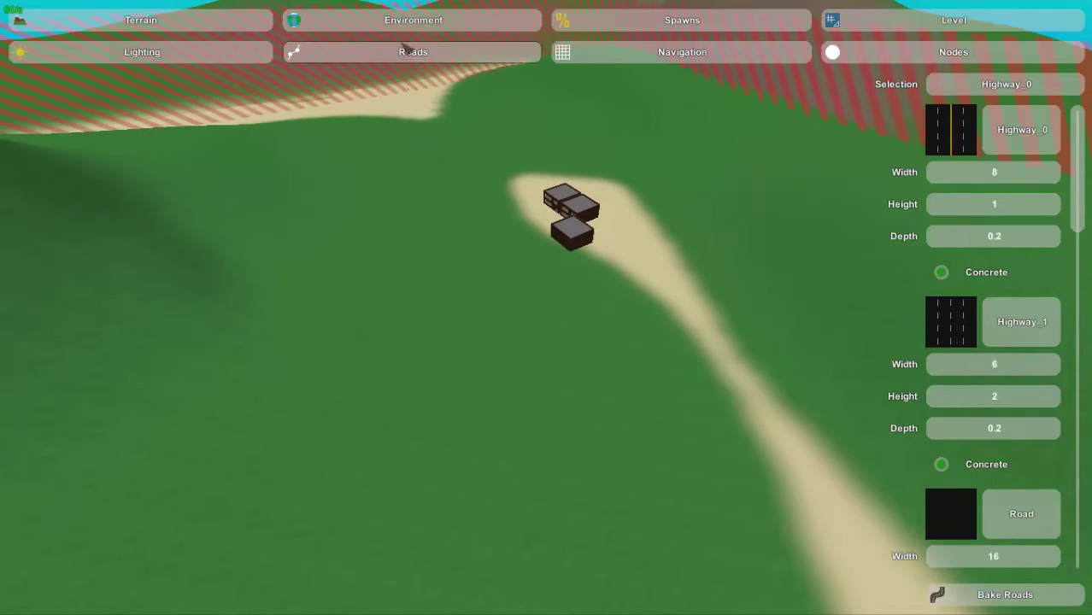
{"action": "left_click", "coordinate": [400, 51]}
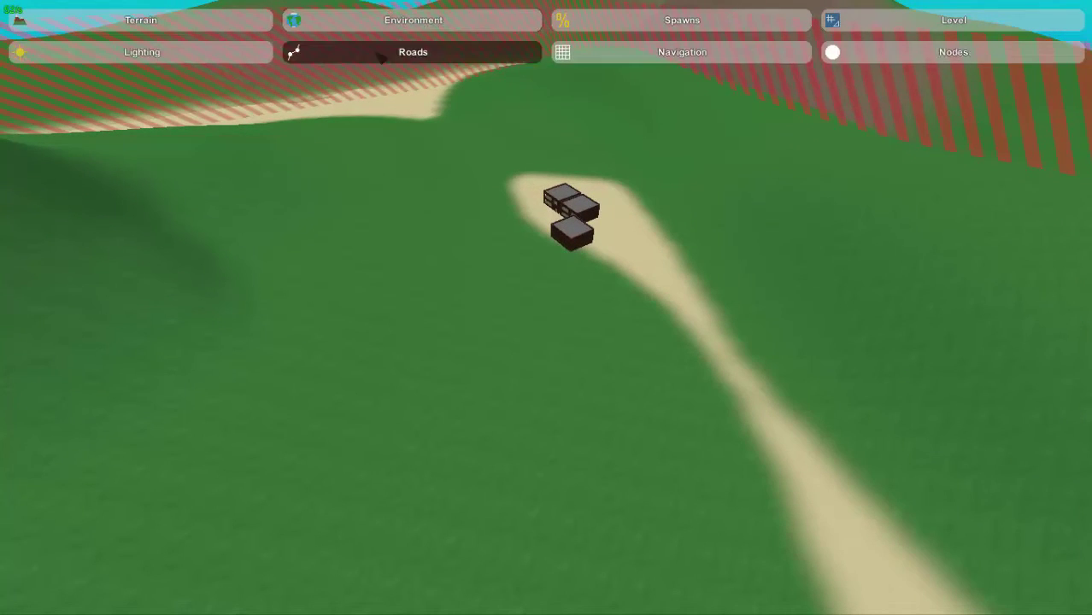
{"action": "right_click_drag", "start_coordinate": [574, 369], "coordinate": [970, 24]}
{"action": "key", "text": "s"}
{"action": "right_click_drag", "start_coordinate": [546, 307], "coordinate": [613, 331]}
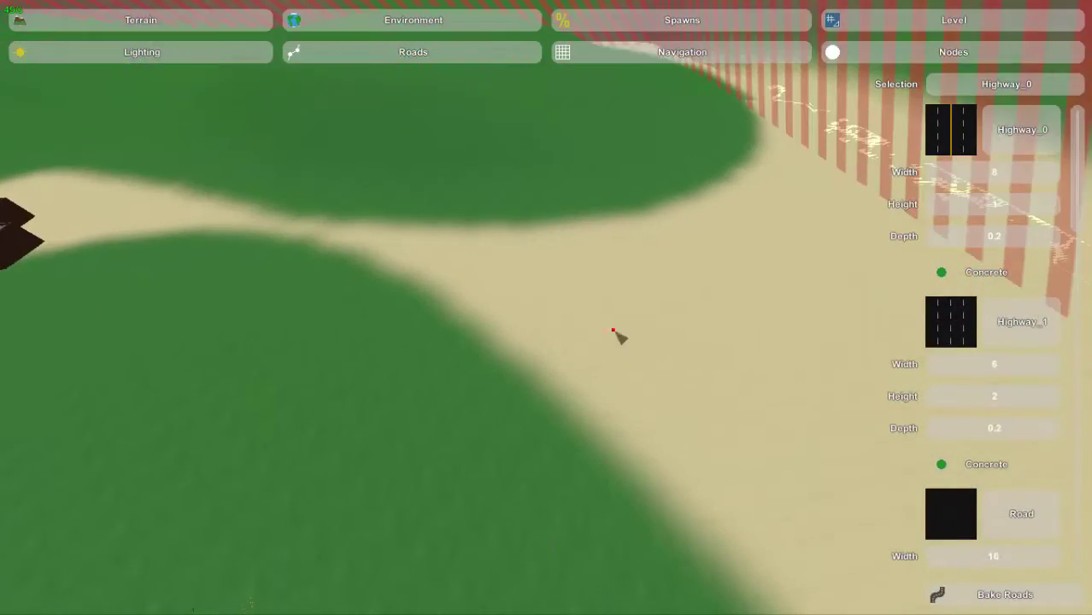
{"action": "right_click_drag", "start_coordinate": [671, 364], "coordinate": [295, 342]}
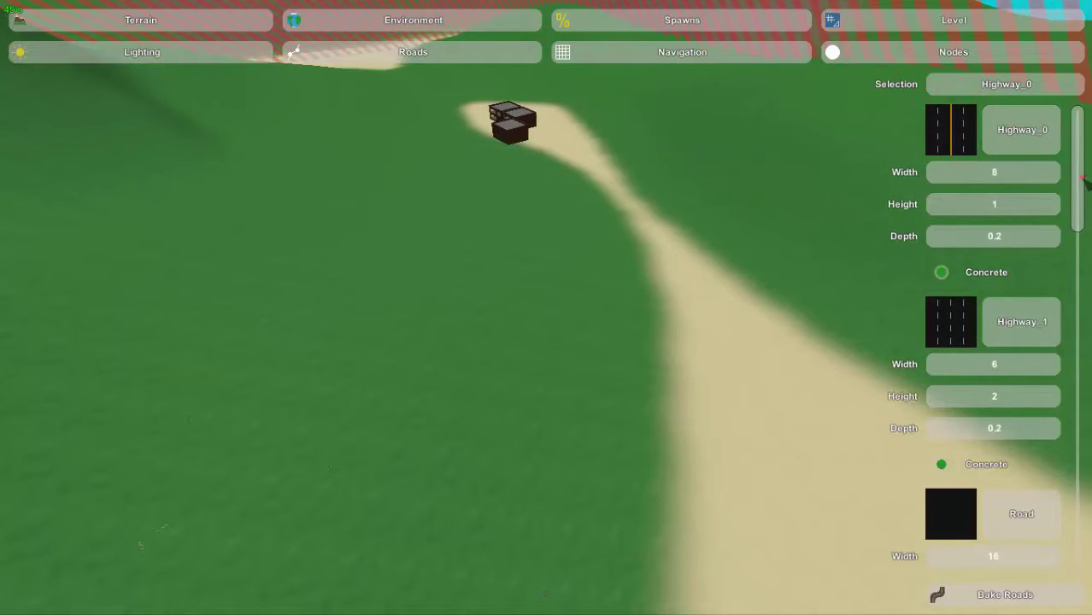
{"action": "left_click_drag", "start_coordinate": [1081, 181], "coordinate": [1078, 219]}
{"action": "mouse_move", "coordinate": [610, 285]}
{"action": "right_mouse_down"}
{"action": "mouse_move", "coordinate": [854, 253]}
{"action": "mouse_move", "coordinate": [880, 145]}
{"action": "mouse_move", "coordinate": [808, 178]}
{"action": "right_mouse_up"}
{"action": "right_click_drag", "start_coordinate": [492, 405], "coordinate": [771, 169]}
{"action": "left_click", "coordinate": [1019, 147]}
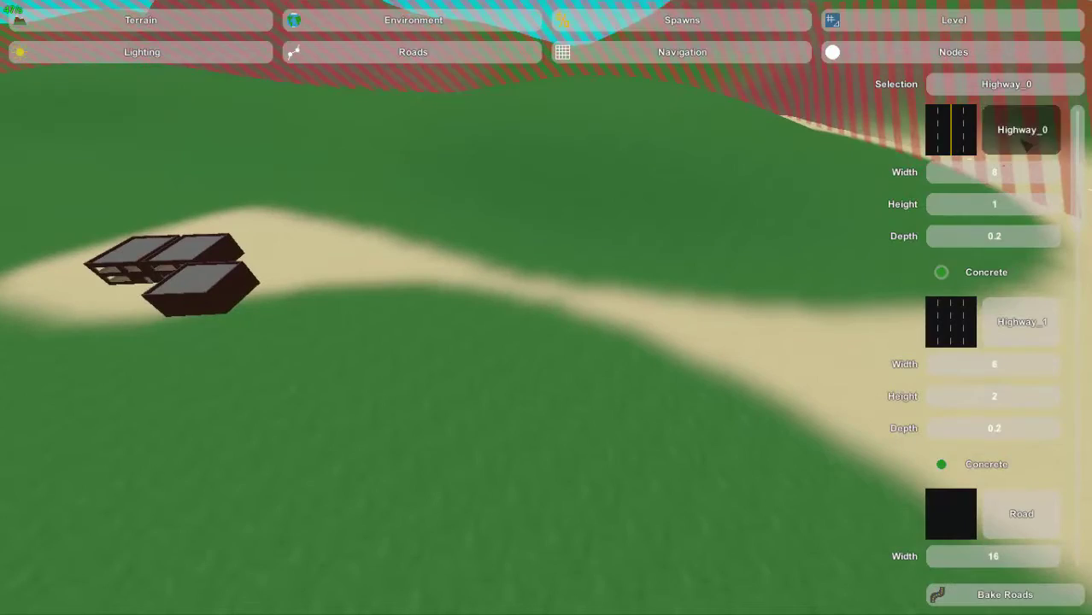
Place a chain of Highway_0 nodes along the narrow sand path towards the buildings and bake the road.
{"action": "mouse_move", "coordinate": [615, 343]}
{"action": "right_mouse_down"}
{"action": "mouse_move", "coordinate": [675, 309]}
{"action": "mouse_move", "coordinate": [726, 299]}
{"action": "mouse_move", "coordinate": [786, 328]}
{"action": "mouse_move", "coordinate": [701, 427]}
{"action": "mouse_move", "coordinate": [589, 440]}
{"action": "right_mouse_up"}
{"action": "key", "text": "w"}
{"action": "right_click_drag", "start_coordinate": [374, 340], "coordinate": [545, 342]}
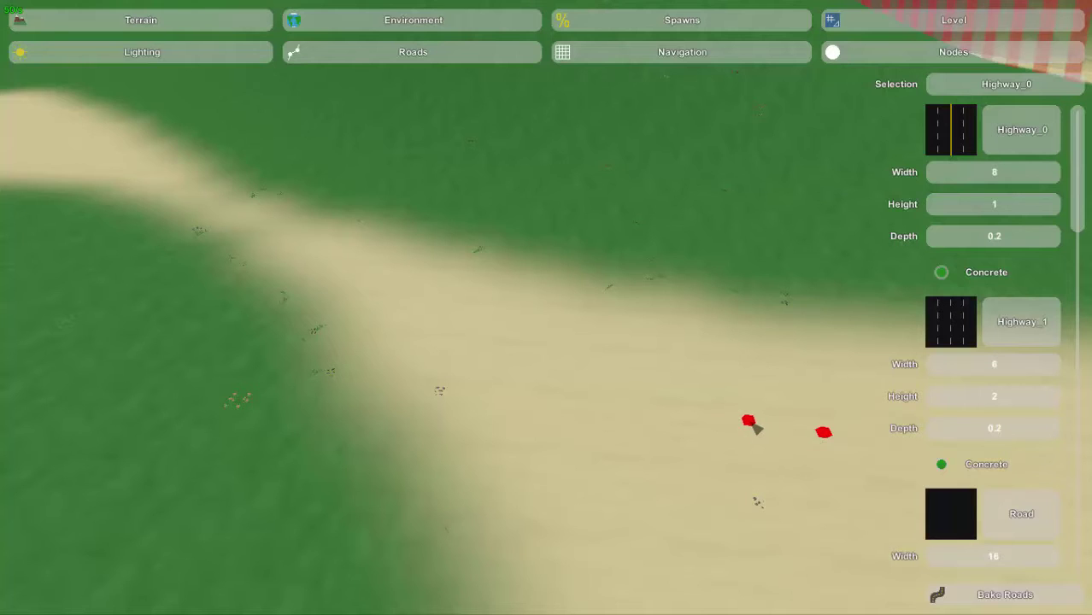
{"action": "left_click", "coordinate": [623, 383]}
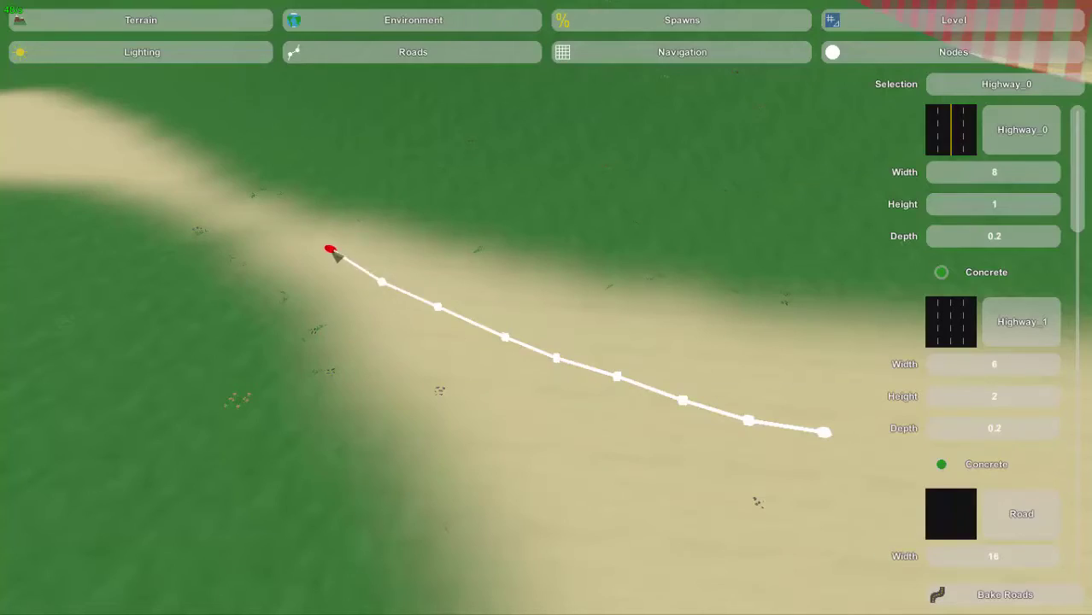
{"action": "right_click_drag", "start_coordinate": [331, 249], "coordinate": [547, 308]}
{"action": "key", "text": "w"}
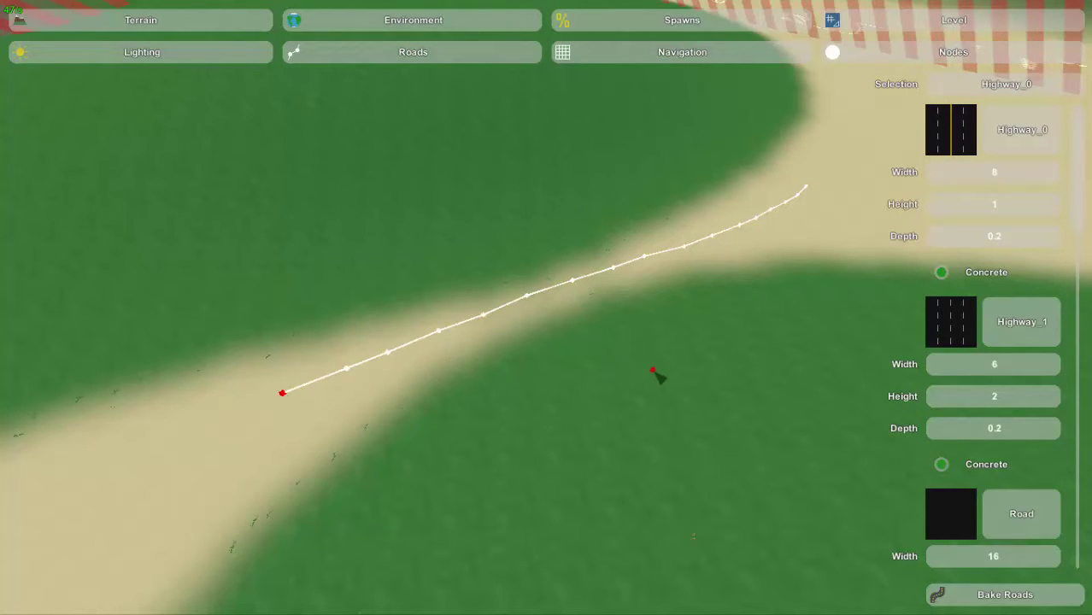
{"action": "right_click_drag", "start_coordinate": [652, 370], "coordinate": [547, 308]}
{"action": "key", "text": "w"}
{"action": "key", "text": "s"}
{"action": "key", "text": "w"}
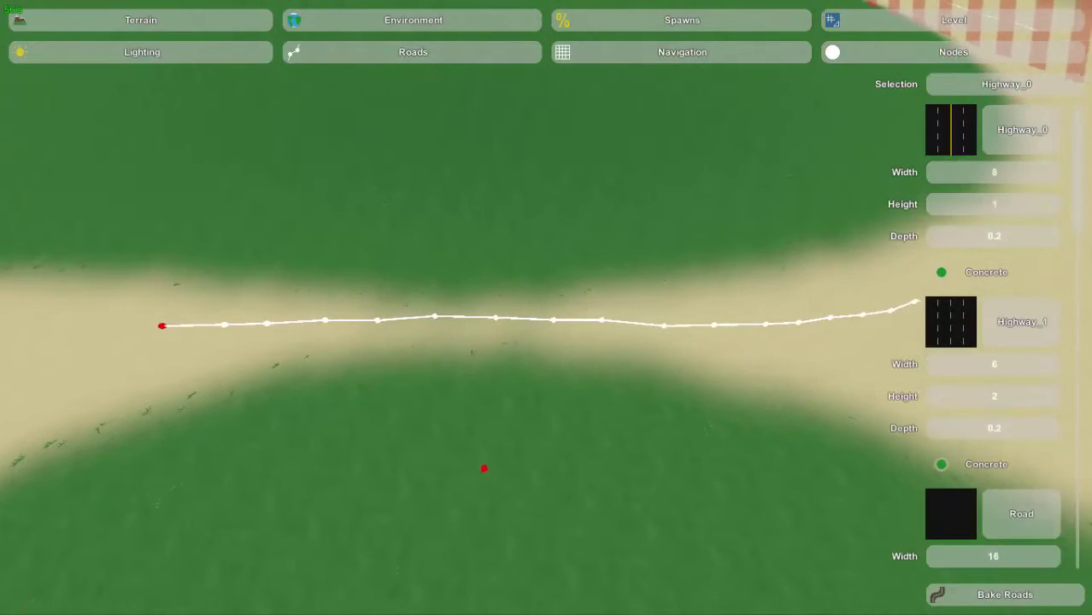
{"action": "right_click_drag", "start_coordinate": [483, 468], "coordinate": [595, 373]}
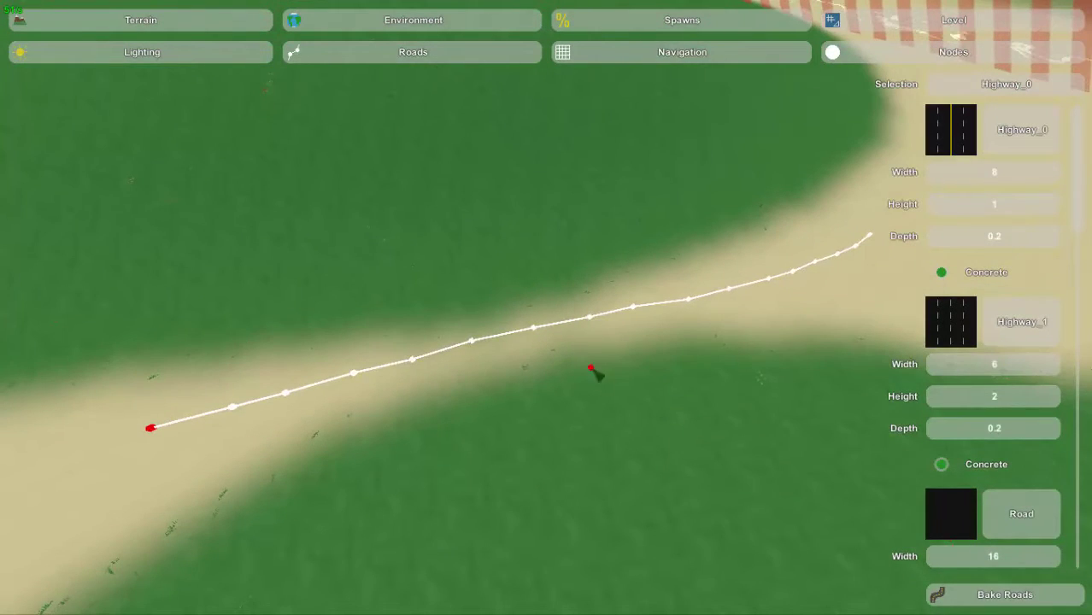
{"action": "left_click", "coordinate": [974, 598]}
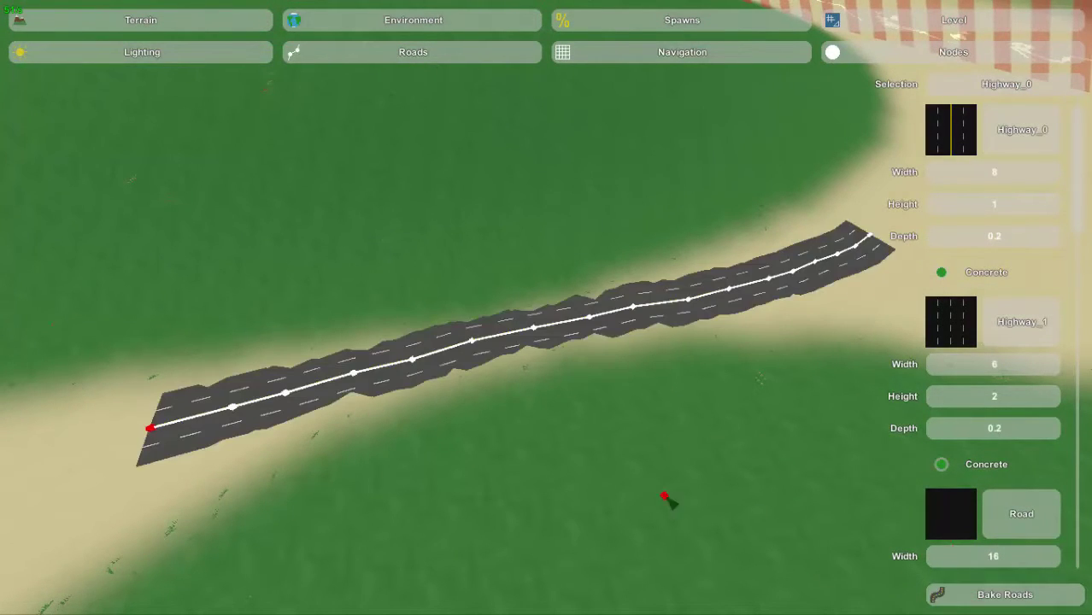
Examine the baked highway's surface, lane markings and node line along its length.
{"action": "right_click_drag", "start_coordinate": [670, 498], "coordinate": [590, 478]}
{"action": "key", "text": "w"}
{"action": "right_click_drag", "start_coordinate": [547, 308], "coordinate": [517, 324]}
{"action": "key", "text": "w"}
{"action": "key", "text": "a"}
{"action": "key", "text": "w"}
{"action": "key", "text": "s"}
{"action": "key", "text": "w"}
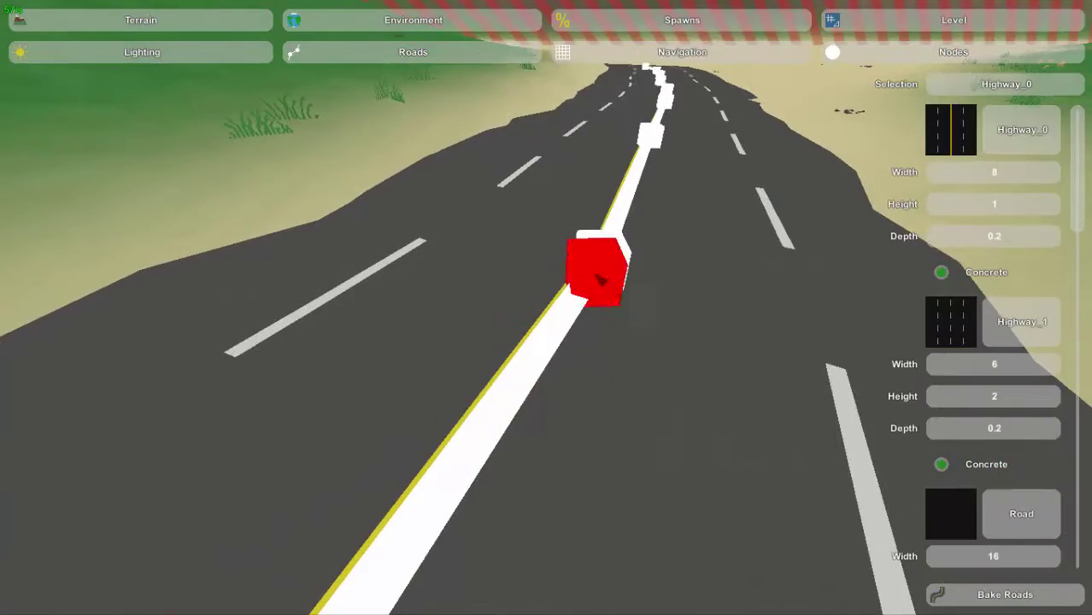
{"action": "right_click_drag", "start_coordinate": [603, 299], "coordinate": [479, 389]}
{"action": "key", "text": "w"}
{"action": "key", "text": "s"}
{"action": "right_click_drag", "start_coordinate": [547, 308], "coordinate": [589, 128]}
{"action": "key", "text": "w"}
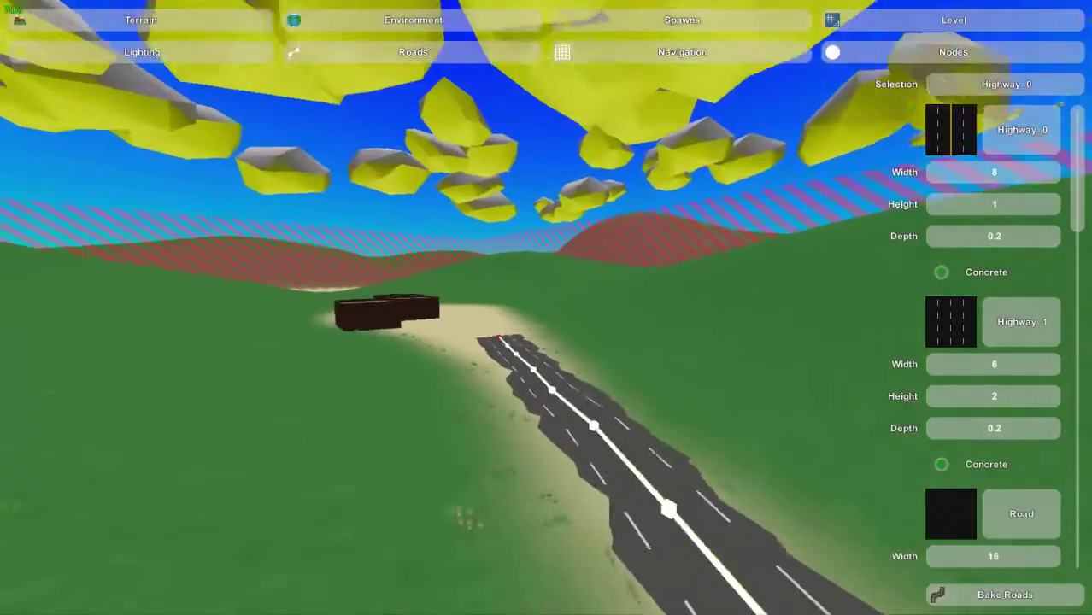
Extend the highway from its end node near the buildings with a chain of nodes across the grass and bake it.
{"action": "left_click", "coordinate": [643, 448]}
{"action": "right_click_drag", "start_coordinate": [643, 449], "coordinate": [726, 538]}
{"action": "key", "text": "a"}
{"action": "right_click_drag", "start_coordinate": [547, 307], "coordinate": [880, 393]}
{"action": "right_click_drag", "start_coordinate": [491, 470], "coordinate": [560, 363]}
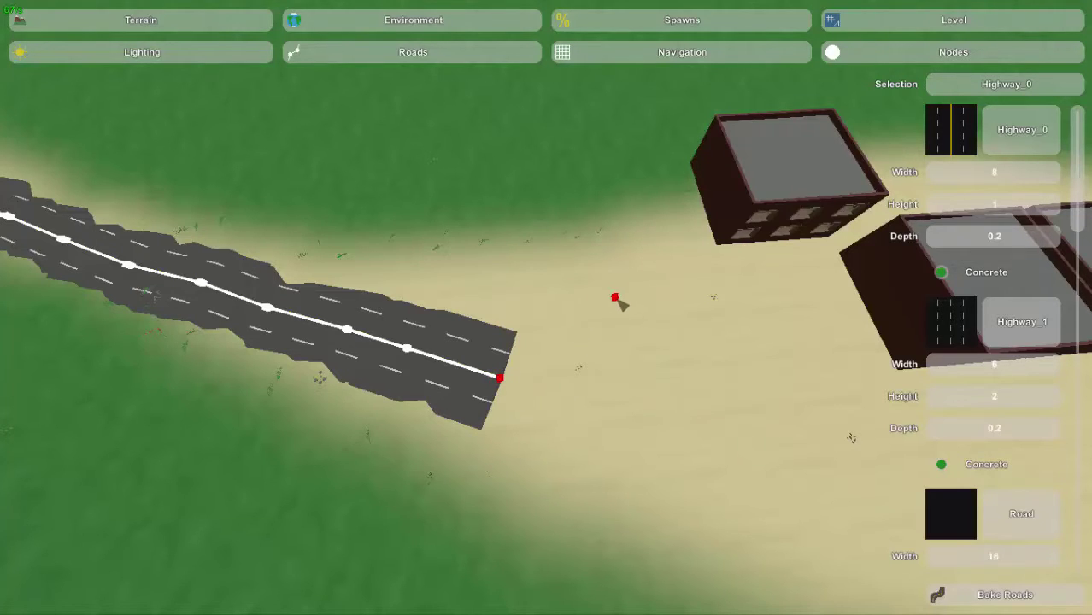
{"action": "left_click", "coordinate": [598, 175]}
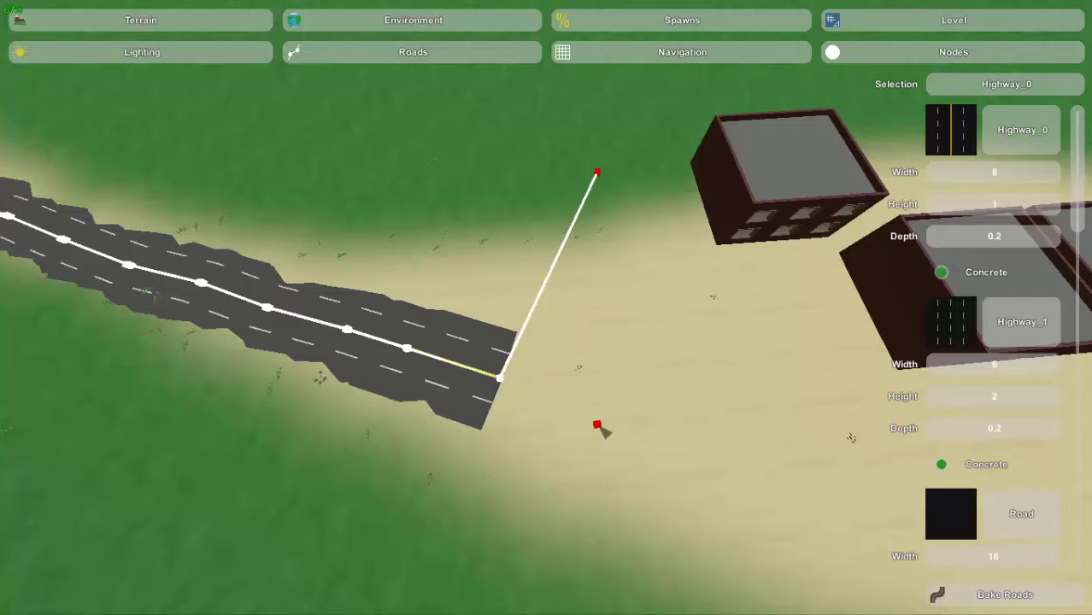
{"action": "right_click_drag", "start_coordinate": [599, 425], "coordinate": [547, 311]}
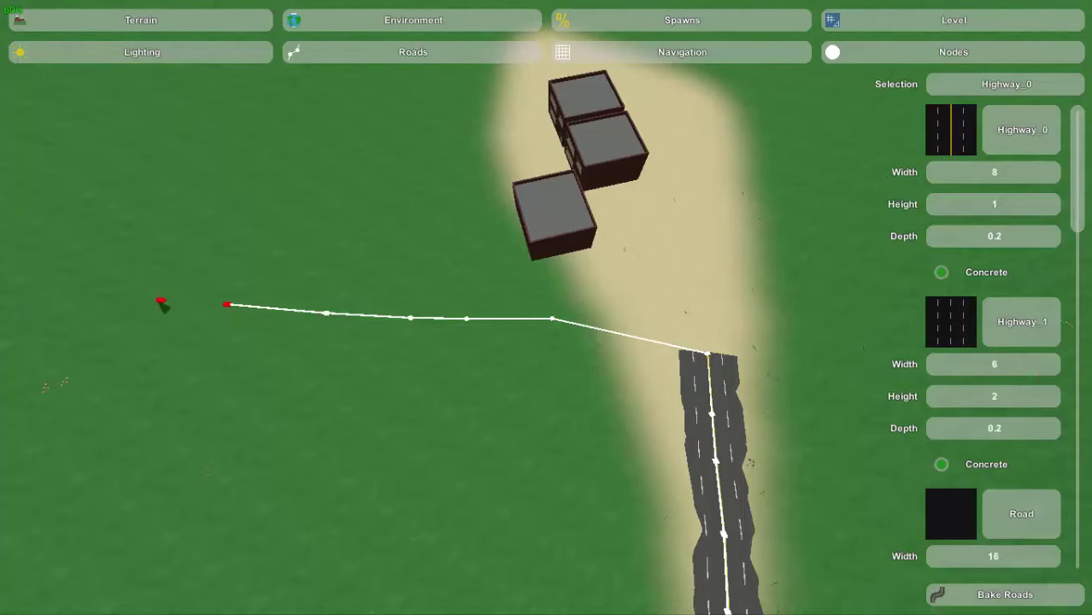
{"action": "left_click", "coordinate": [124, 294]}
{"action": "right_click_drag", "start_coordinate": [337, 385], "coordinate": [575, 352]}
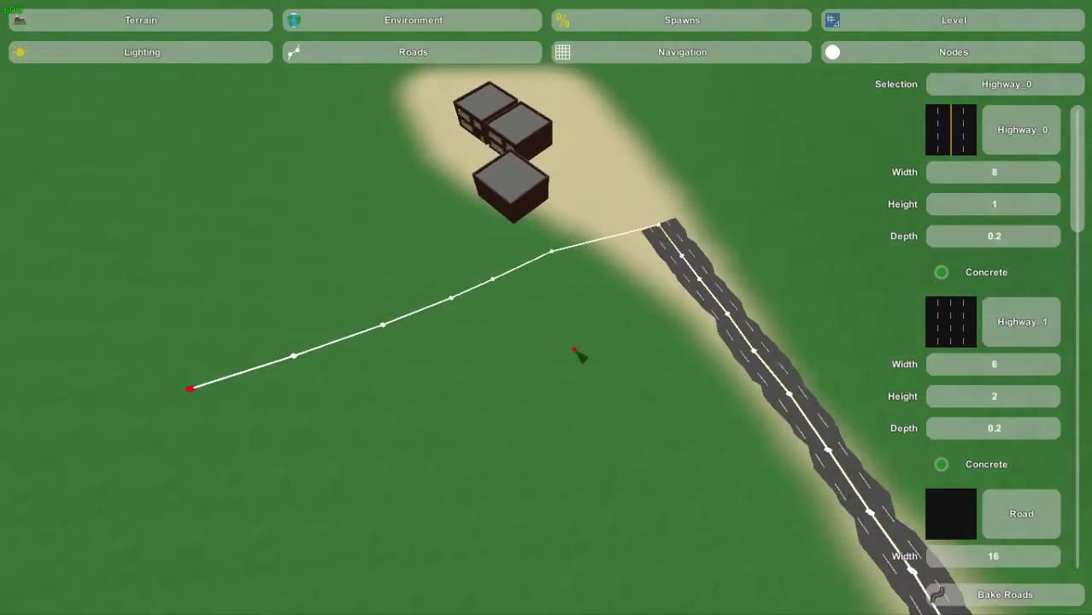
{"action": "left_click", "coordinate": [960, 595]}
Examine the sharp corner where the sand path stretch meets the new stretch over the grass.
{"action": "right_click_drag", "start_coordinate": [646, 385], "coordinate": [461, 274]}
{"action": "key", "text": "w"}
{"action": "key", "text": "d"}
{"action": "key", "text": "d"}
{"action": "key", "text": "a"}
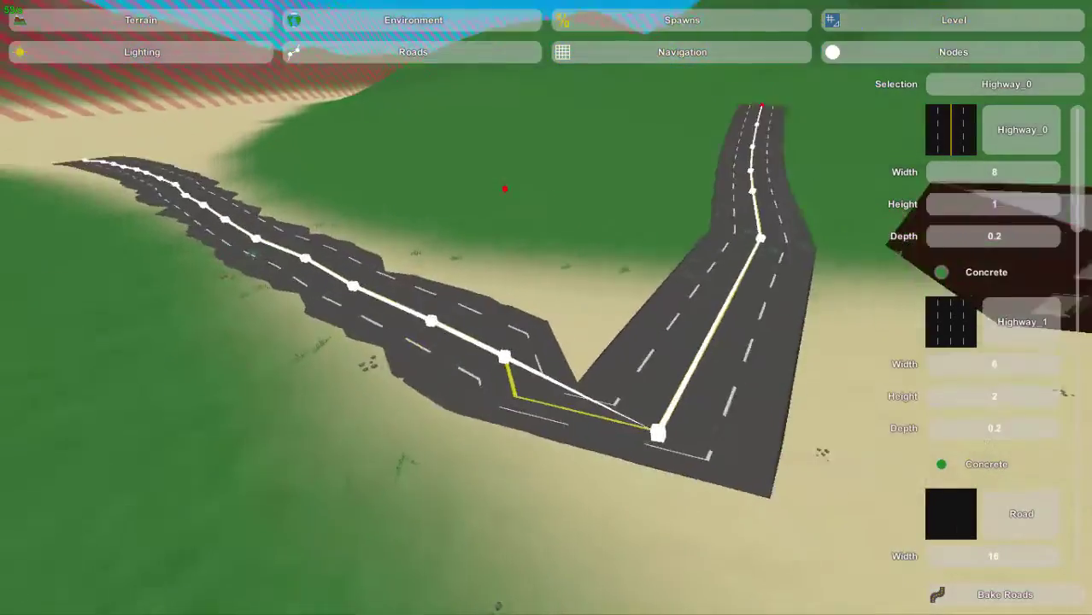
{"action": "right_click_drag", "start_coordinate": [505, 188], "coordinate": [199, 137]}
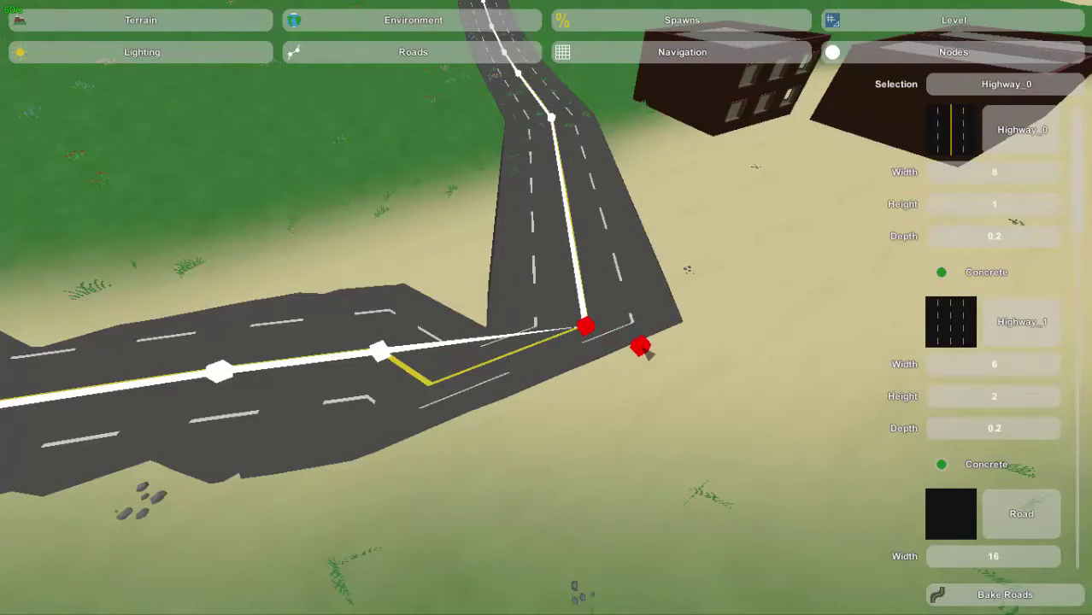
{"action": "key", "text": "a"}
{"action": "right_click_drag", "start_coordinate": [663, 388], "coordinate": [1060, 384]}
{"action": "right_click_drag", "start_coordinate": [547, 342], "coordinate": [581, 359]}
{"action": "key", "text": "d"}
{"action": "key", "text": "d"}
{"action": "key", "text": "a"}
{"action": "key", "text": "d"}
{"action": "right_click_drag", "start_coordinate": [546, 311], "coordinate": [564, 311]}
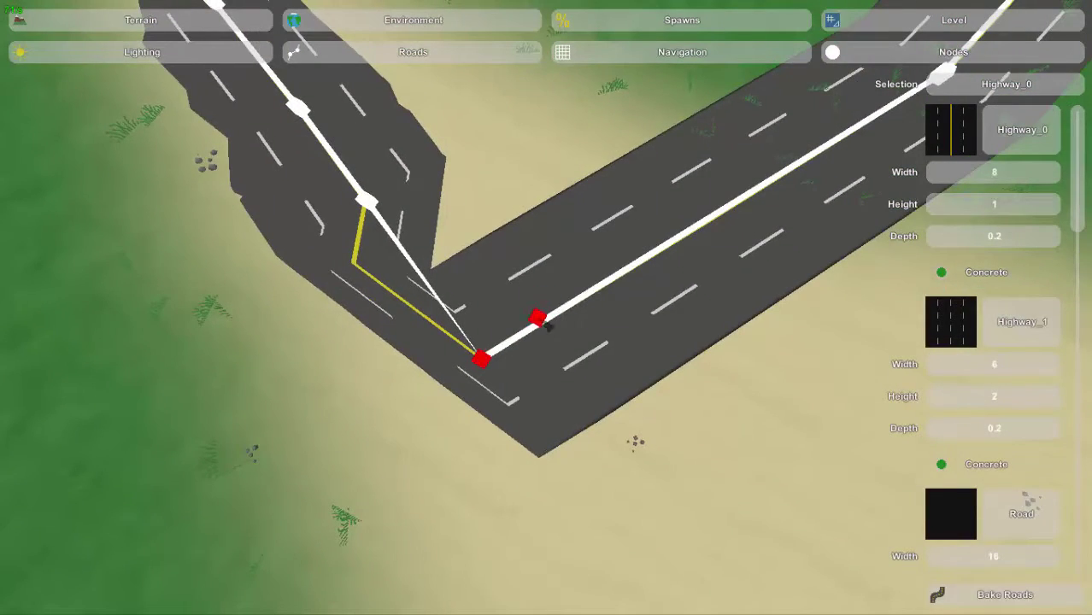
Add a node beside the sharp corner, move the corner node inwards and rebake the road.
{"action": "key", "text": "w"}
{"action": "left_click", "coordinate": [570, 317]}
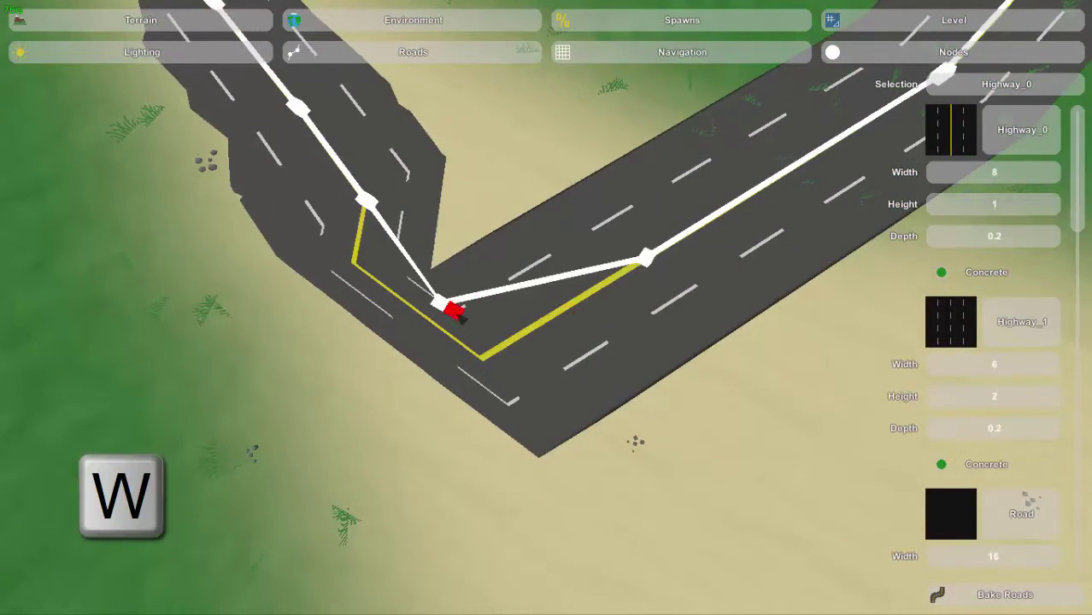
{"action": "key", "text": "s"}
{"action": "right_click_drag", "start_coordinate": [459, 316], "coordinate": [549, 310]}
{"action": "key", "text": "w"}
{"action": "left_click", "coordinate": [560, 309]}
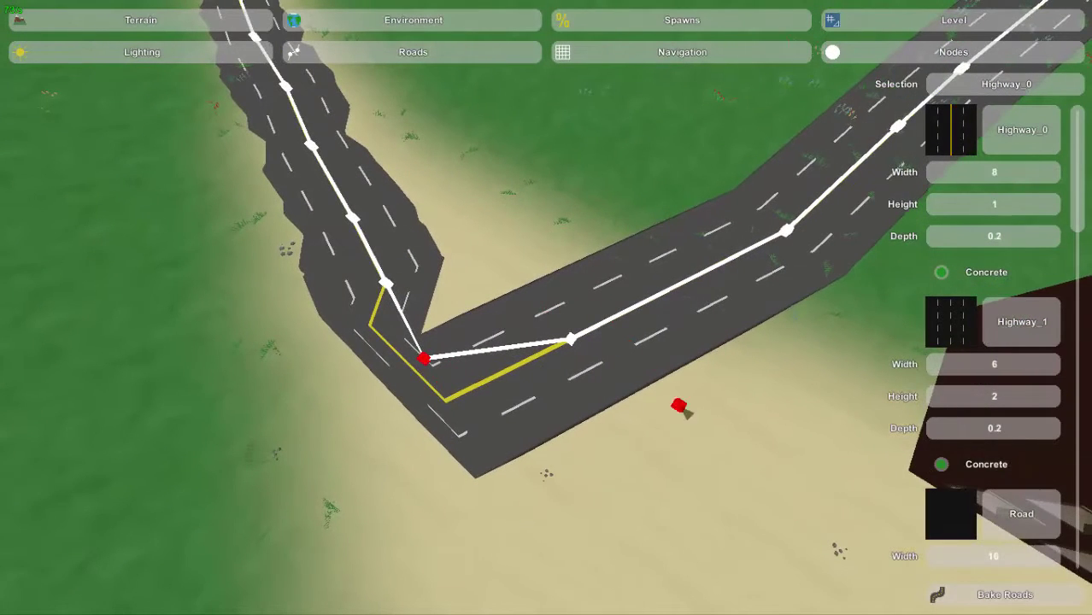
{"action": "left_click", "coordinate": [948, 595]}
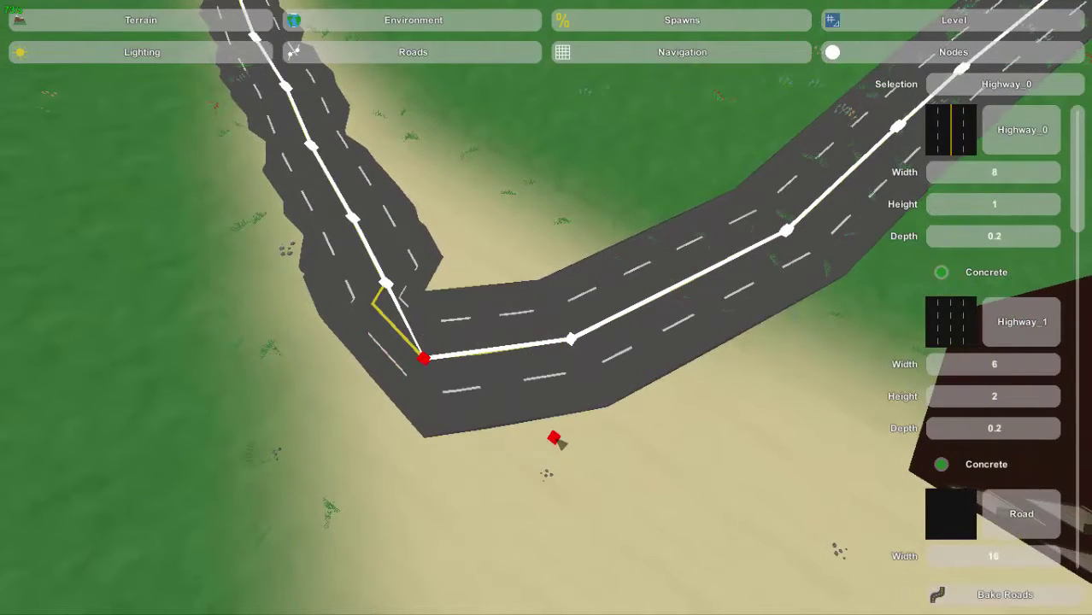
Add and reposition closely spaced nodes around the corner to form a smooth curve, and rebake the road.
{"action": "right_click_drag", "start_coordinate": [539, 432], "coordinate": [544, 318]}
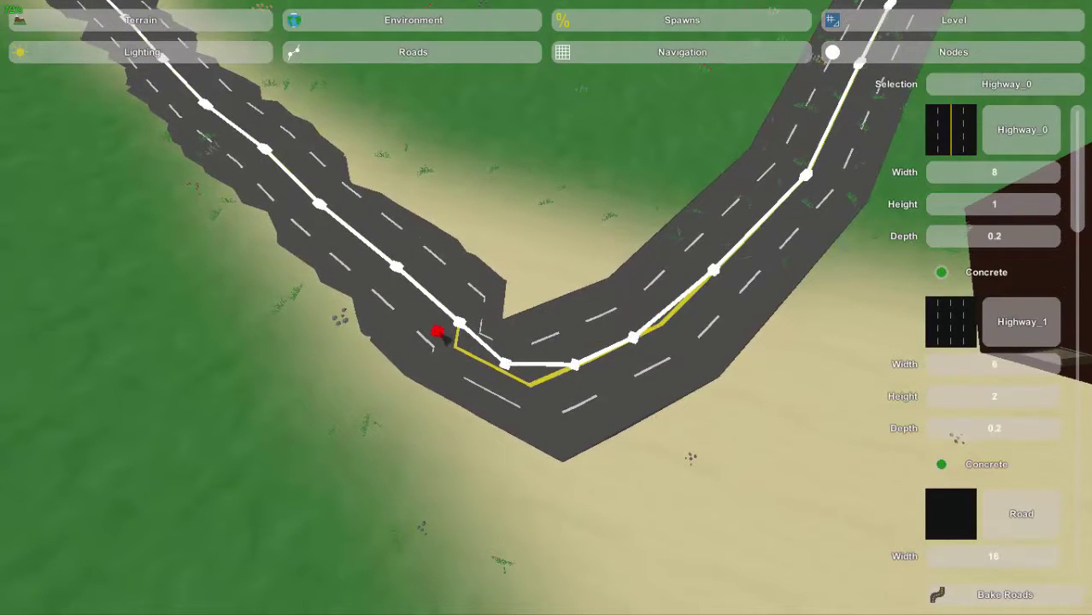
{"action": "left_click_drag", "start_coordinate": [511, 366], "coordinate": [577, 367]}
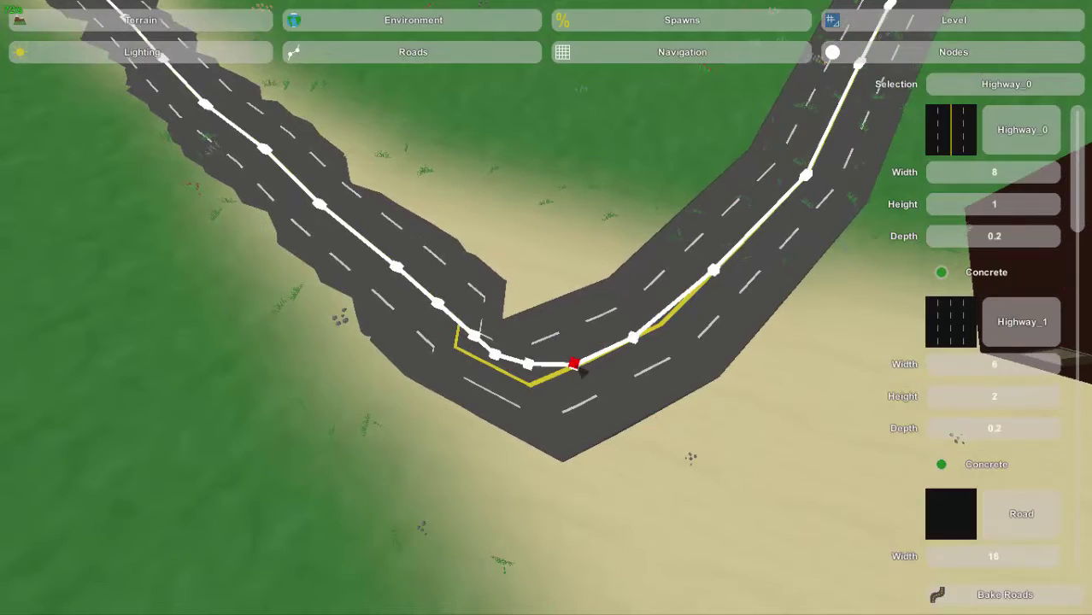
{"action": "left_click_drag", "start_coordinate": [639, 342], "coordinate": [709, 313]}
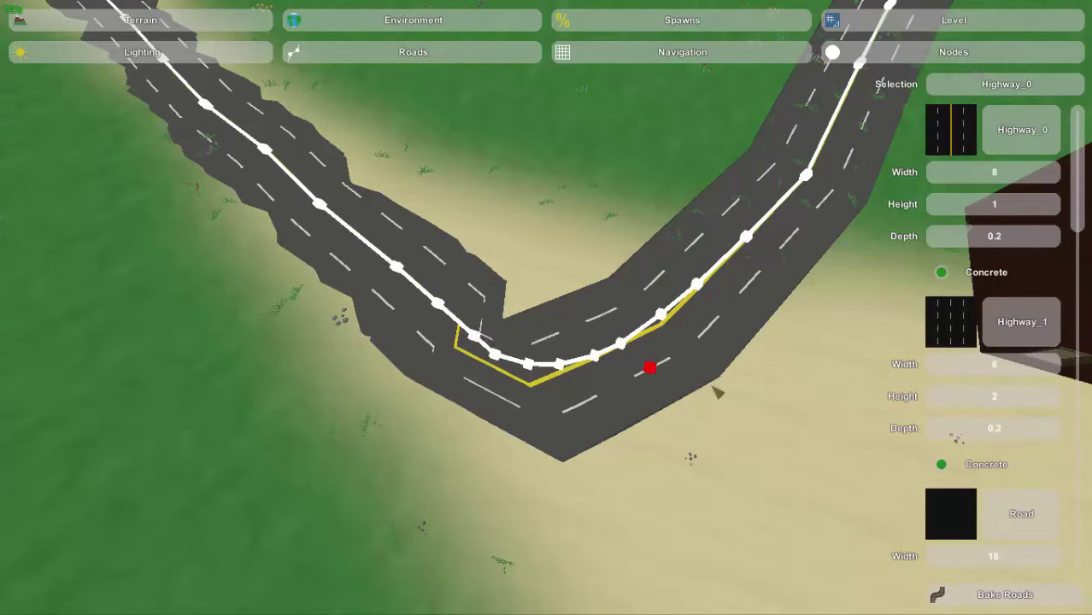
{"action": "left_click", "coordinate": [974, 594]}
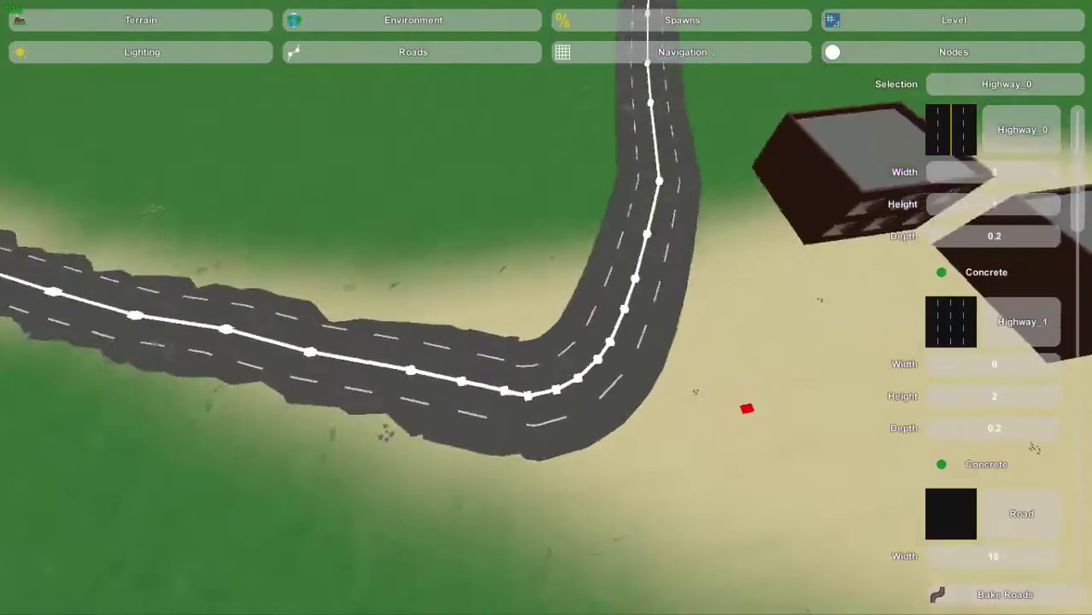
Shift a node on the stretch beyond the curve slightly, pull it out onto the grass and rebake the road.
{"action": "right_click_drag", "start_coordinate": [546, 307], "coordinate": [845, 278]}
{"action": "key", "text": "s"}
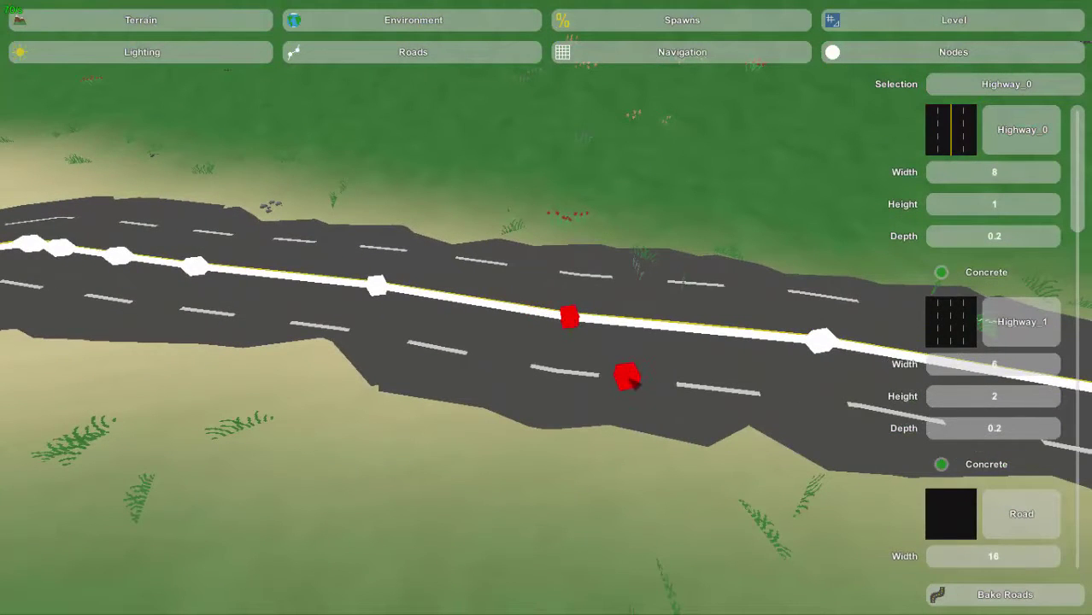
{"action": "key", "text": "e"}
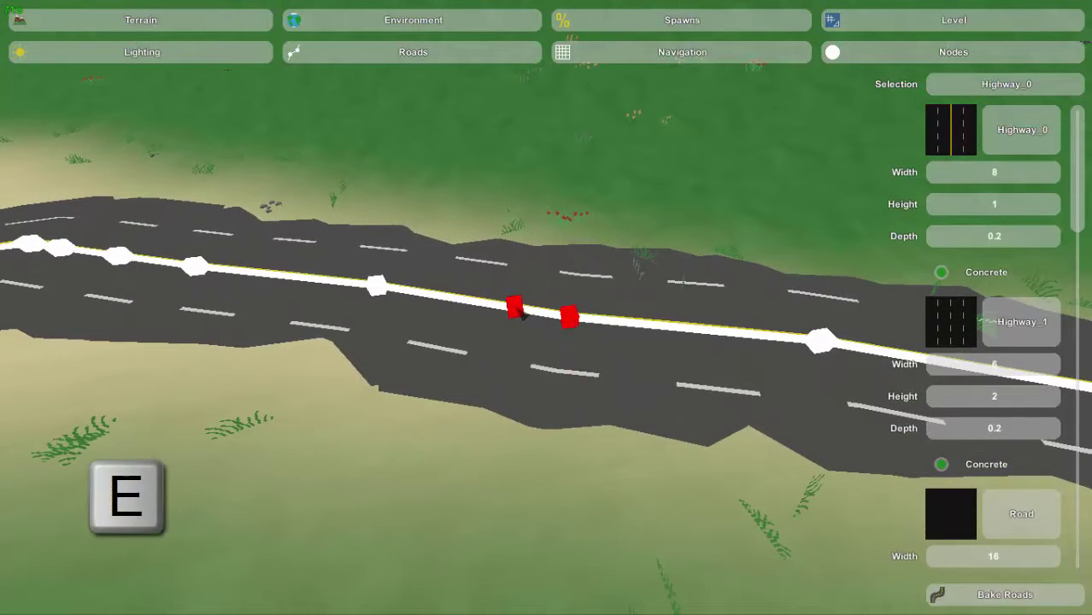
{"action": "mouse_move", "coordinate": [596, 315]}
{"action": "left_mouse_down"}
{"action": "mouse_move", "coordinate": [602, 166]}
{"action": "mouse_move", "coordinate": [574, 143]}
{"action": "mouse_move", "coordinate": [656, 154]}
{"action": "mouse_move", "coordinate": [588, 308]}
{"action": "mouse_move", "coordinate": [591, 333]}
{"action": "left_mouse_up"}
{"action": "key", "text": "e"}
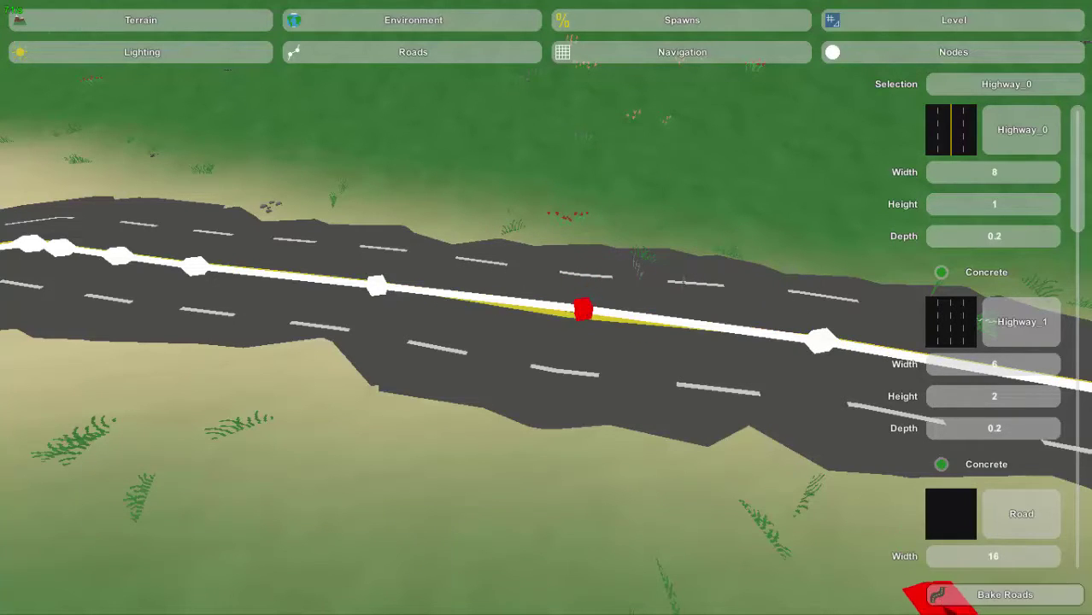
{"action": "left_click", "coordinate": [966, 591]}
{"action": "key", "text": "e"}
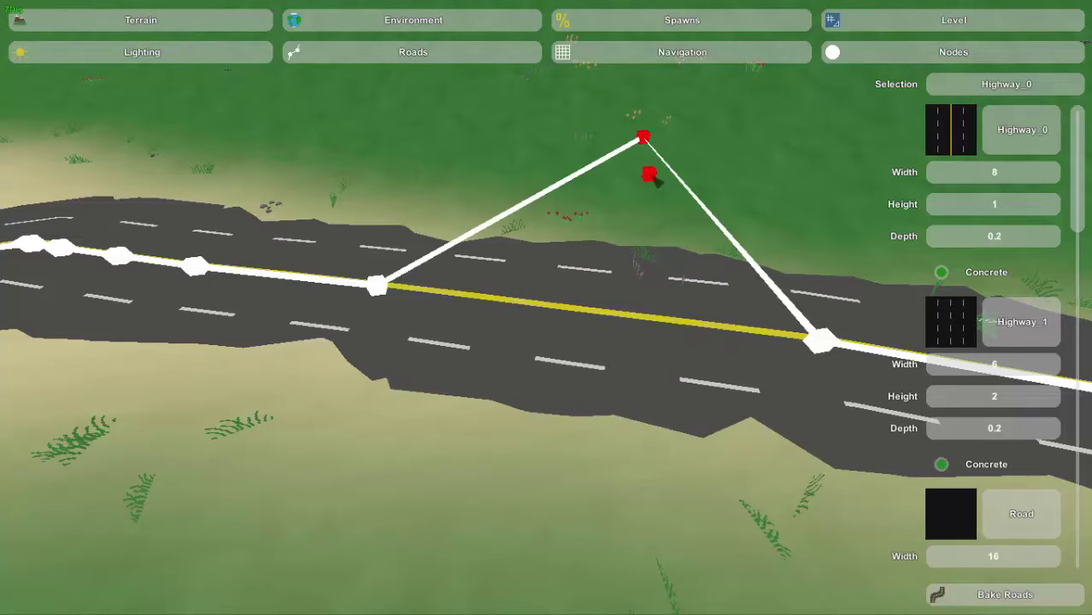
{"action": "left_click", "coordinate": [991, 595]}
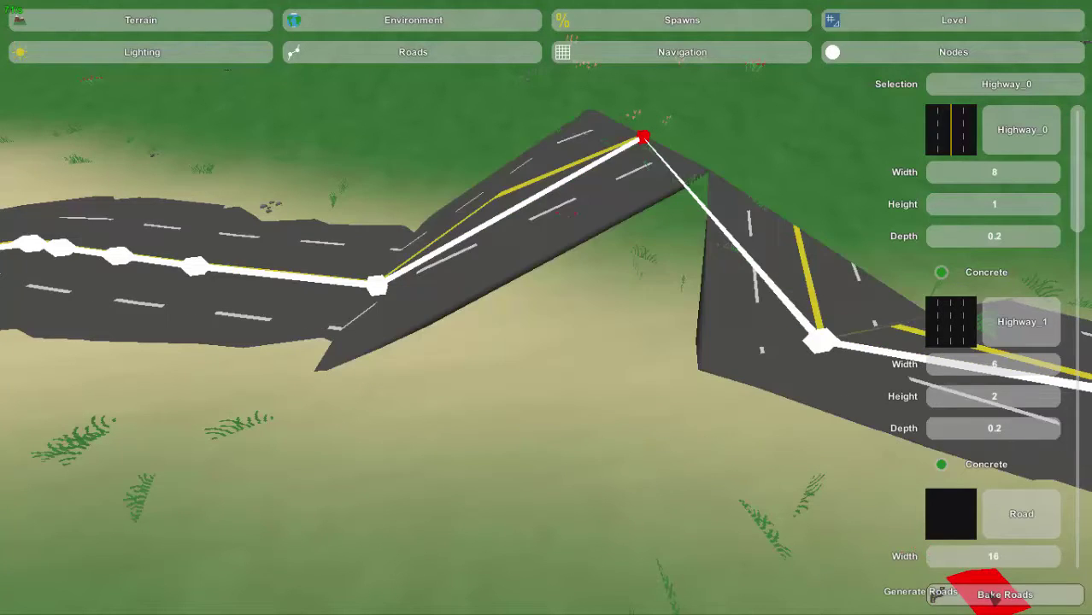
Move the displaced node back in line with its neighbours on the sand path and rebake the road.
{"action": "left_click", "coordinate": [601, 343]}
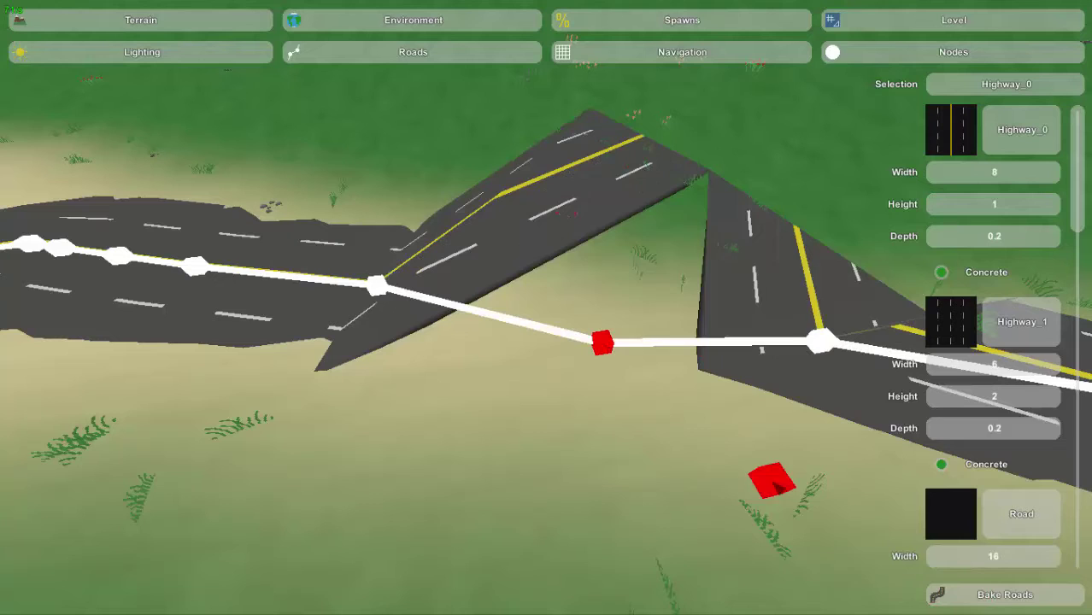
{"action": "left_click", "coordinate": [974, 595]}
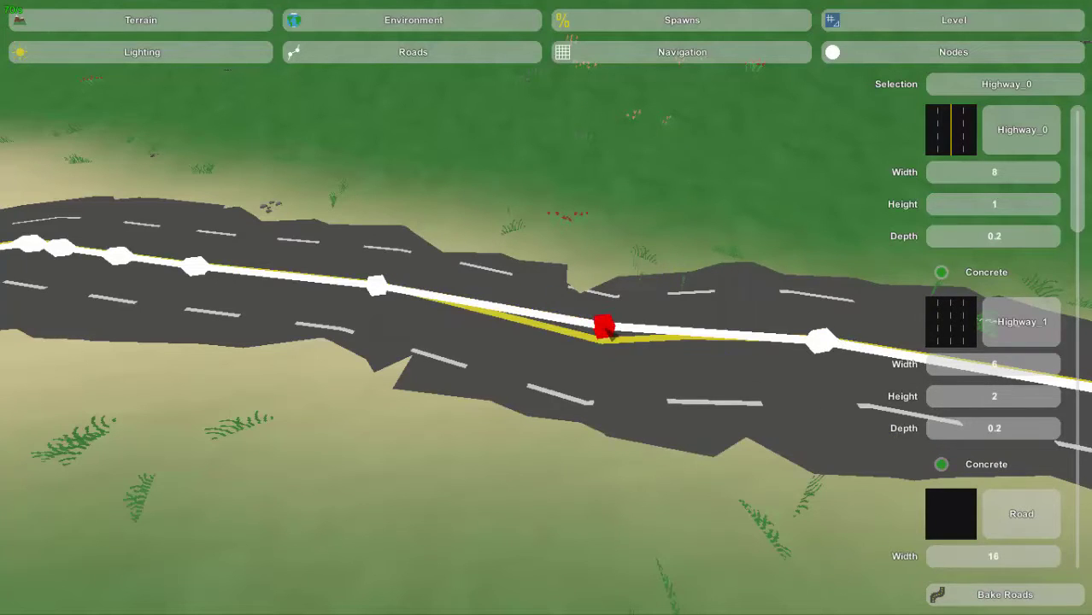
{"action": "left_click", "coordinate": [974, 595]}
{"action": "key", "text": "d"}
{"action": "right_click_drag", "start_coordinate": [697, 457], "coordinate": [499, 448]}
{"action": "key", "text": "s"}
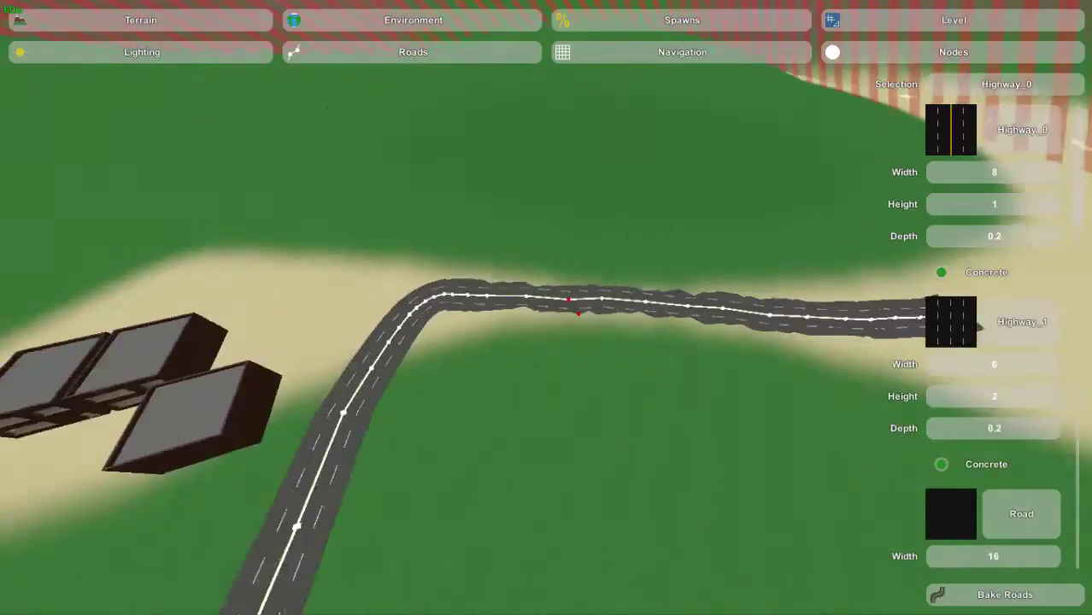
Delete the entire highway running along the sand path and around the corner.
{"action": "right_click_drag", "start_coordinate": [546, 308], "coordinate": [418, 213]}
{"action": "key", "text": "s"}
{"action": "key", "text": "w"}
{"action": "key", "text": "s"}
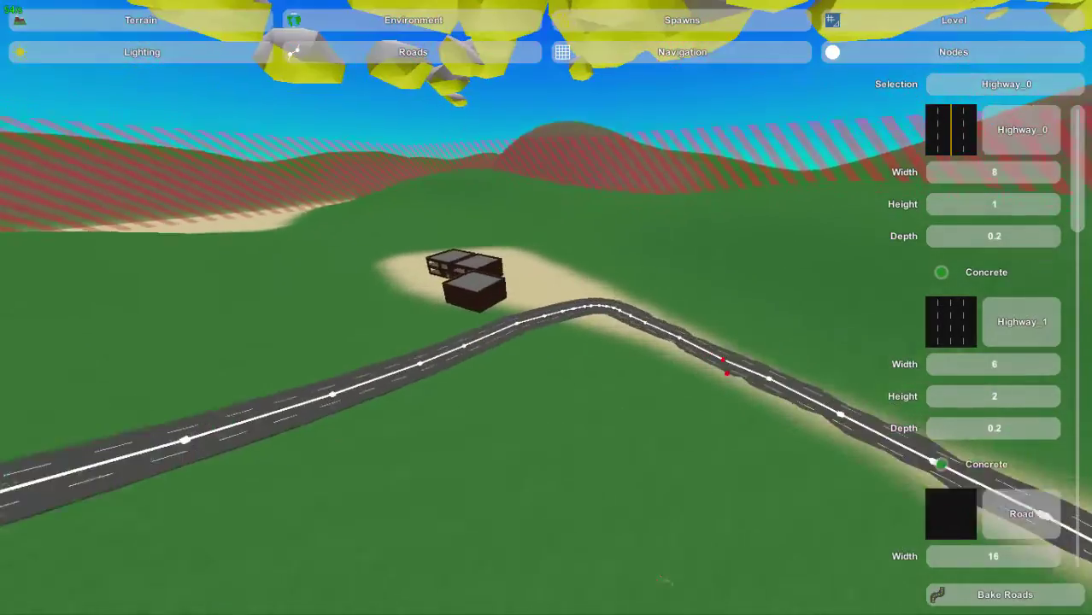
{"action": "key", "text": "ctrl+Delete"}
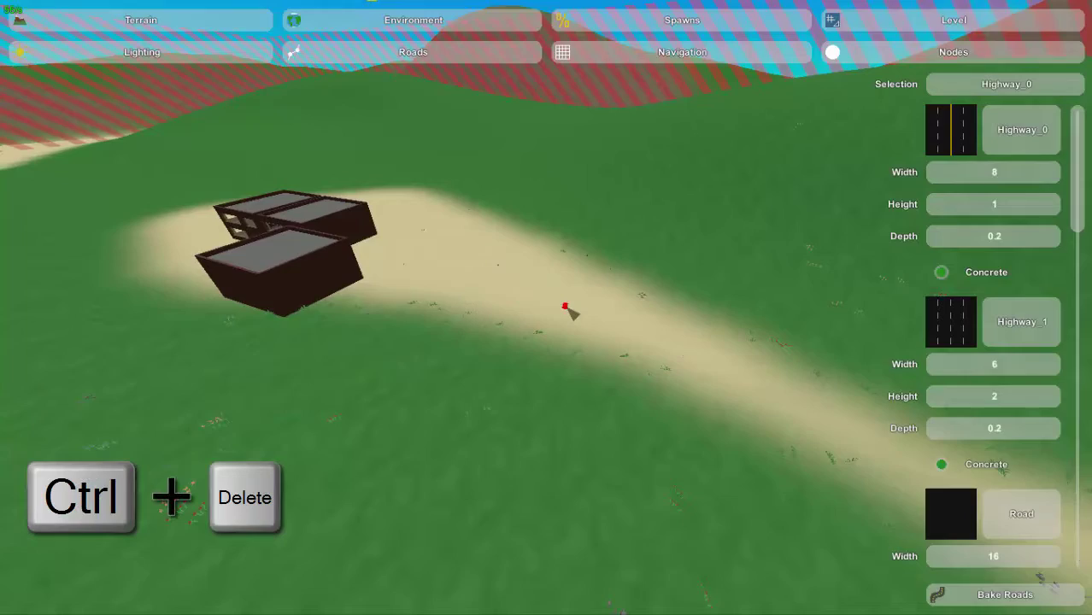
{"action": "key", "text": "w"}
{"action": "right_click_drag", "start_coordinate": [566, 307], "coordinate": [735, 299]}
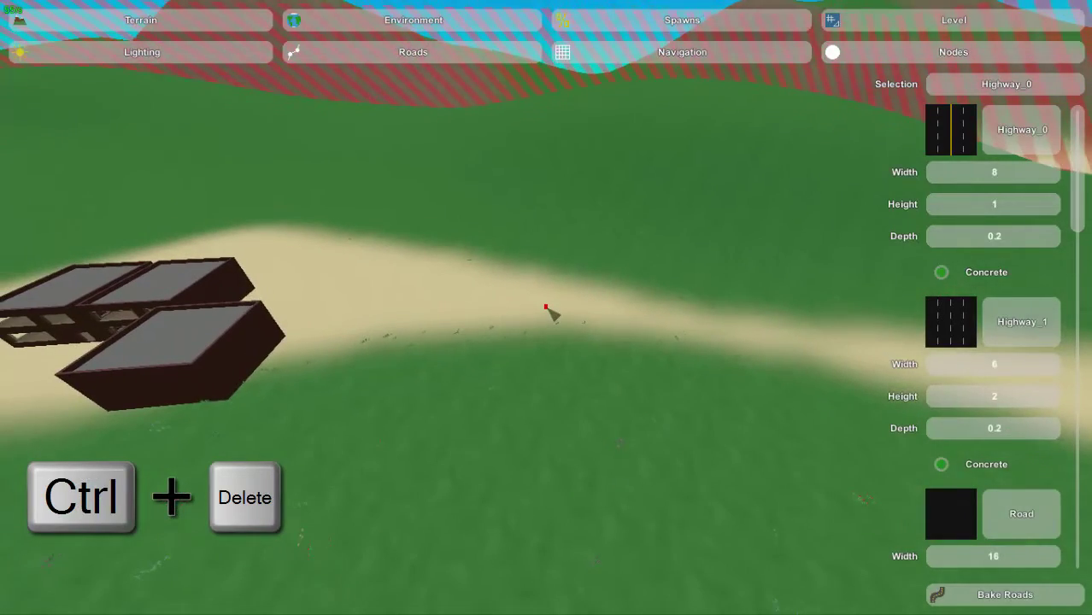
{"action": "right_click_drag", "start_coordinate": [555, 312], "coordinate": [649, 278]}
{"action": "key", "text": "s"}
{"action": "key", "text": "d"}
{"action": "key", "text": "a"}
{"action": "right_click_drag", "start_coordinate": [364, 372], "coordinate": [1066, 203]}
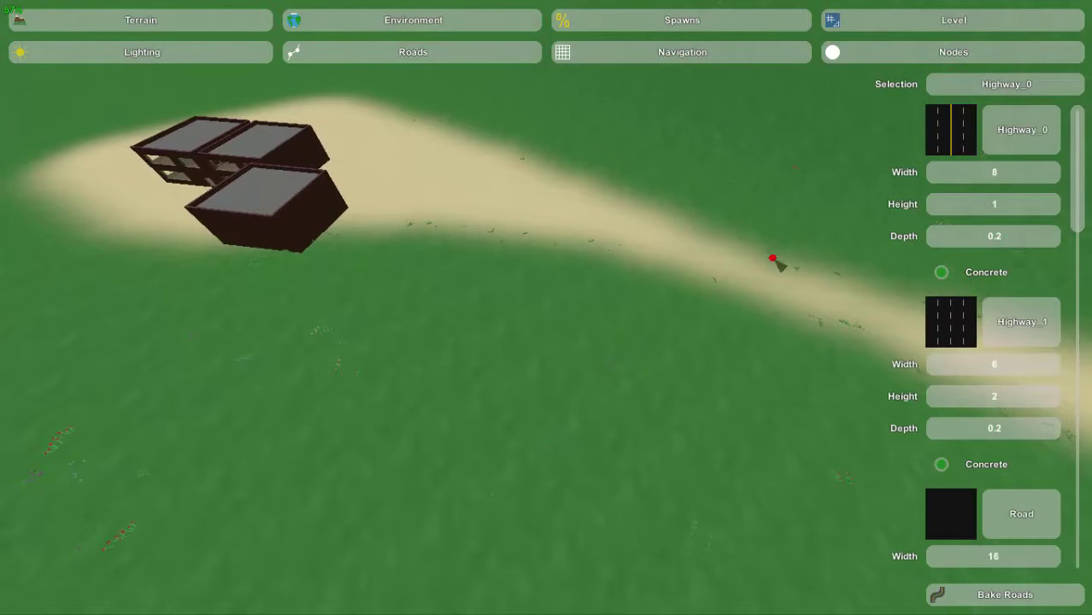
{"action": "right_click_drag", "start_coordinate": [773, 258], "coordinate": [692, 302]}
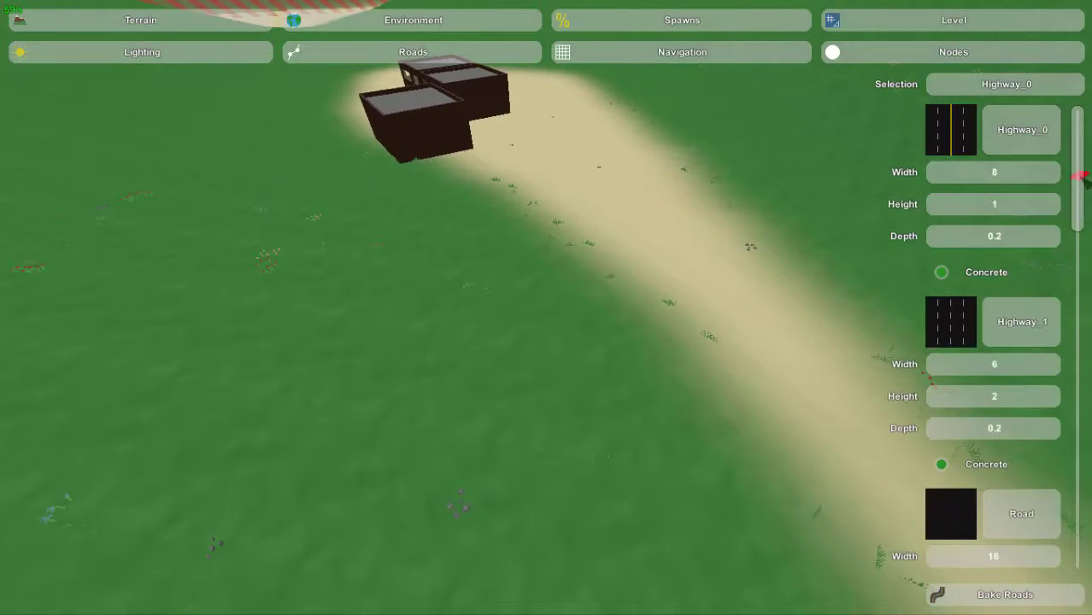
Look through the available road types and select White_0 for the new road.
{"action": "scroll", "coordinate": [1076, 179], "scroll_direction": "down", "scroll_amount": 10}
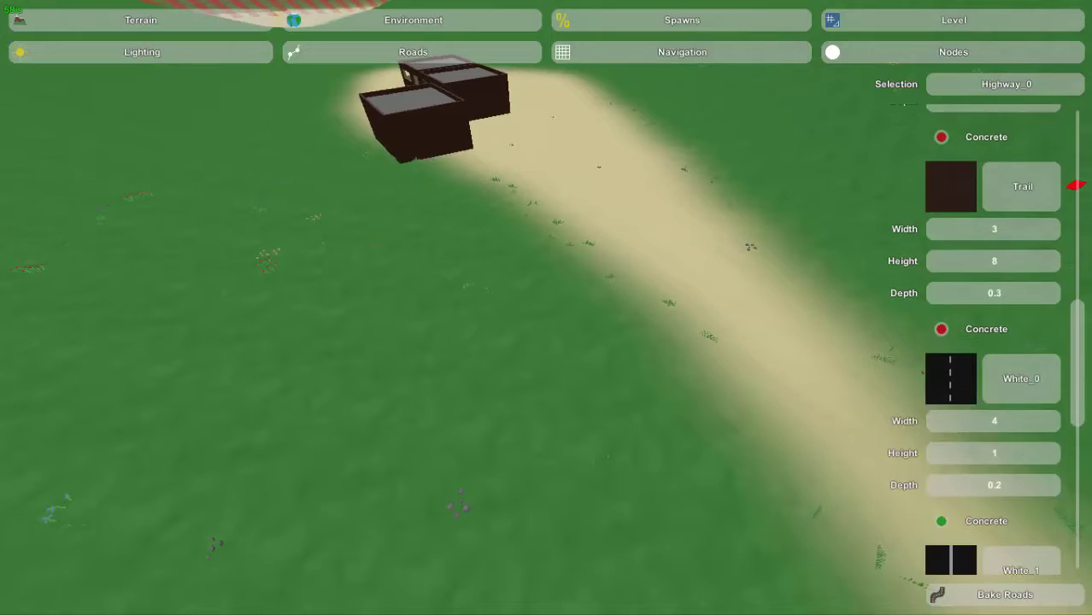
{"action": "scroll", "coordinate": [1076, 181], "scroll_direction": "up", "scroll_amount": 11}
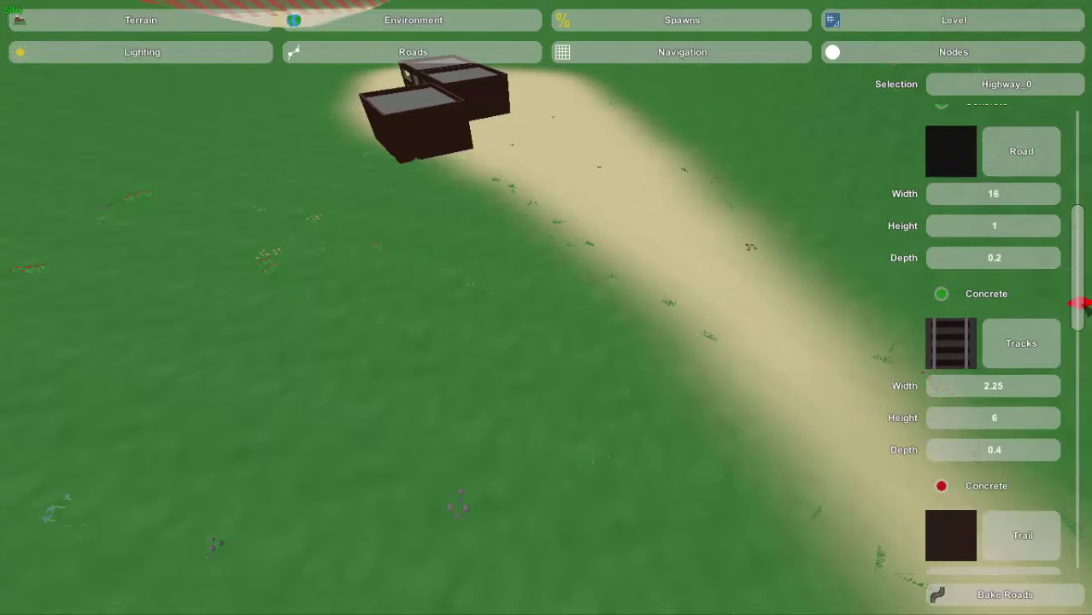
{"action": "scroll", "coordinate": [1078, 309], "scroll_direction": "down", "scroll_amount": 5}
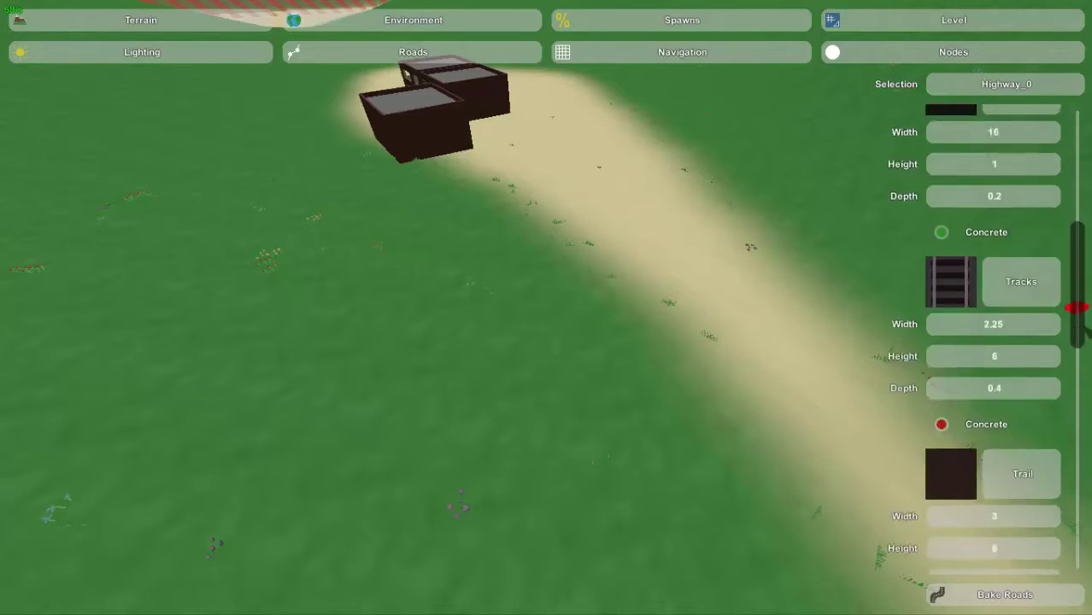
{"action": "scroll", "coordinate": [1051, 359], "scroll_direction": "down", "scroll_amount": 2}
{"action": "left_click", "coordinate": [1021, 320]}
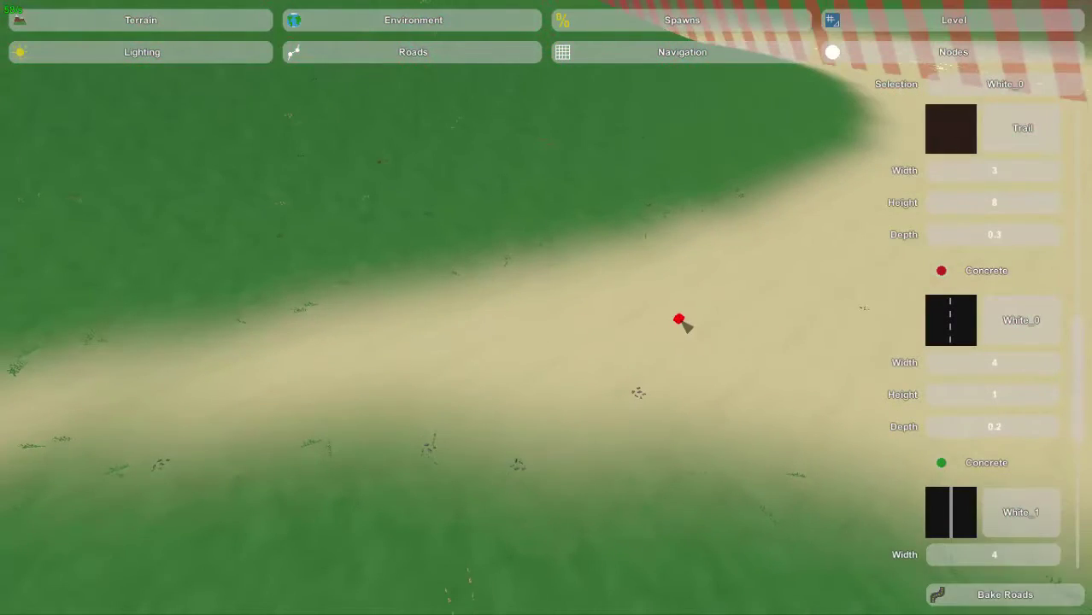
Lay a line of White_0 road nodes along the sand path towards the buildings and bake the road.
{"action": "left_click", "coordinate": [679, 320]}
{"action": "left_click", "coordinate": [599, 322]}
{"action": "left_click", "coordinate": [471, 346]}
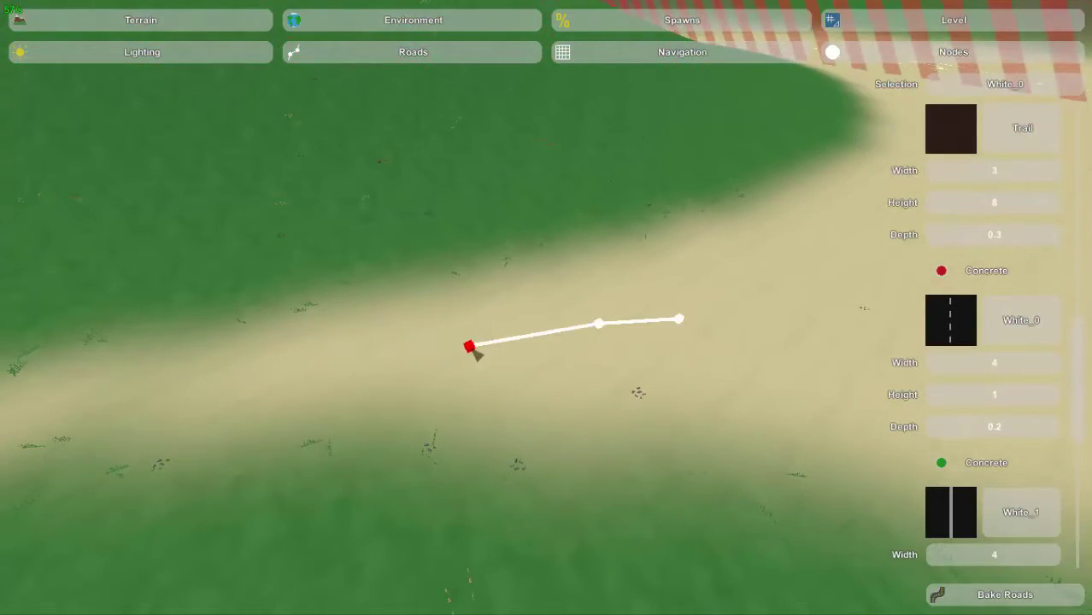
{"action": "right_click_drag", "start_coordinate": [471, 346], "coordinate": [539, 309]}
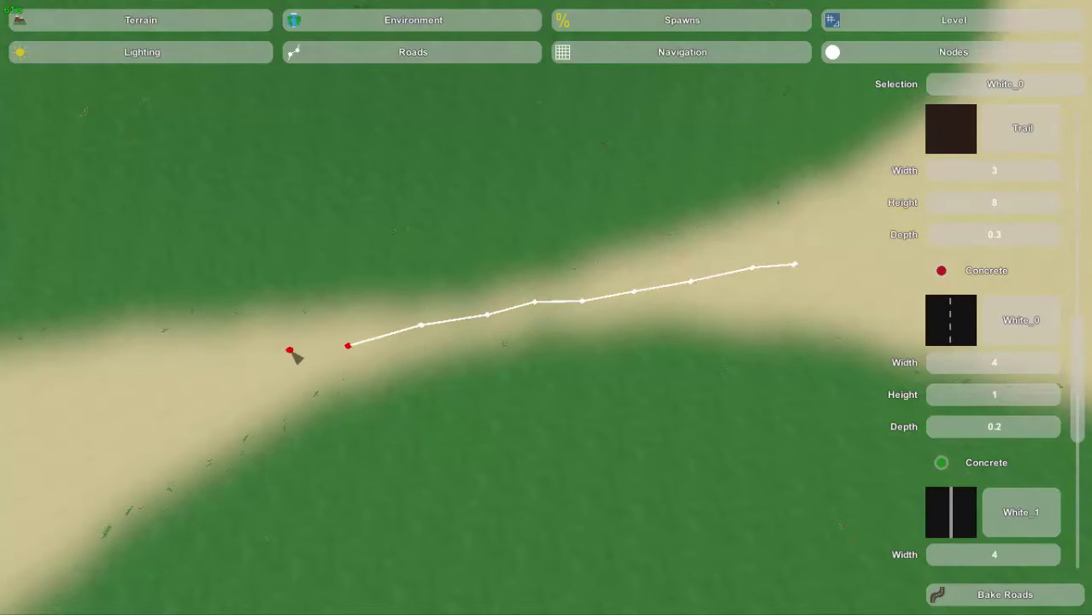
{"action": "left_click", "coordinate": [290, 351]}
{"action": "left_click", "coordinate": [181, 377]}
{"action": "left_click", "coordinate": [115, 392]}
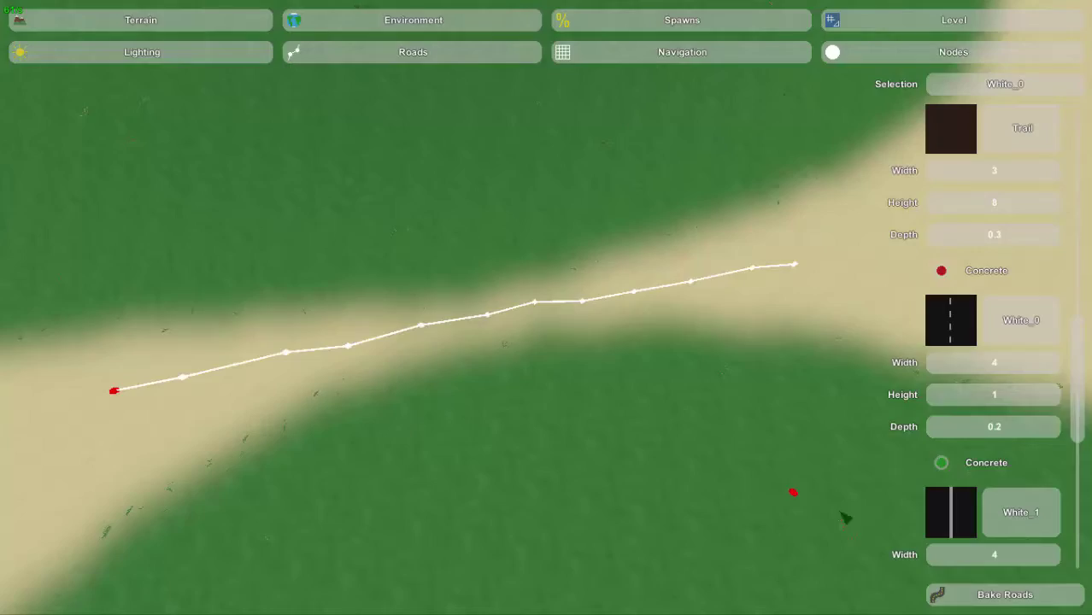
{"action": "left_click", "coordinate": [956, 596]}
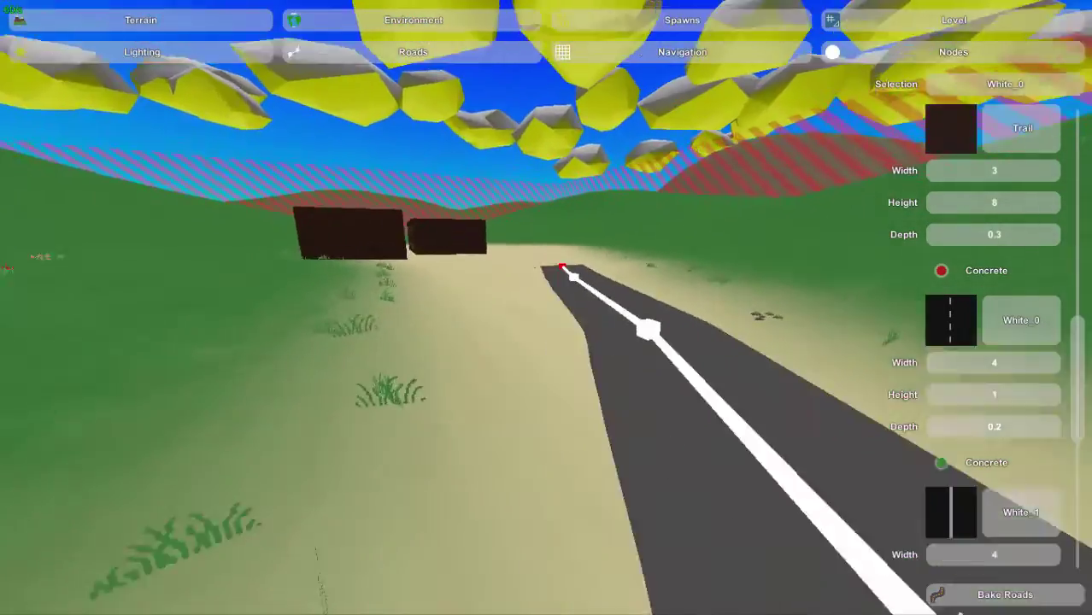
Set the White_0 road's width to 6 and rebake the road.
{"action": "key", "text": "s"}
{"action": "mouse_move", "coordinate": [547, 307]}
{"action": "right_mouse_down"}
{"action": "mouse_move", "coordinate": [632, 375]}
{"action": "mouse_move", "coordinate": [632, 410]}
{"action": "mouse_move", "coordinate": [700, 427]}
{"action": "mouse_move", "coordinate": [547, 309]}
{"action": "right_mouse_up"}
{"action": "key", "text": "w"}
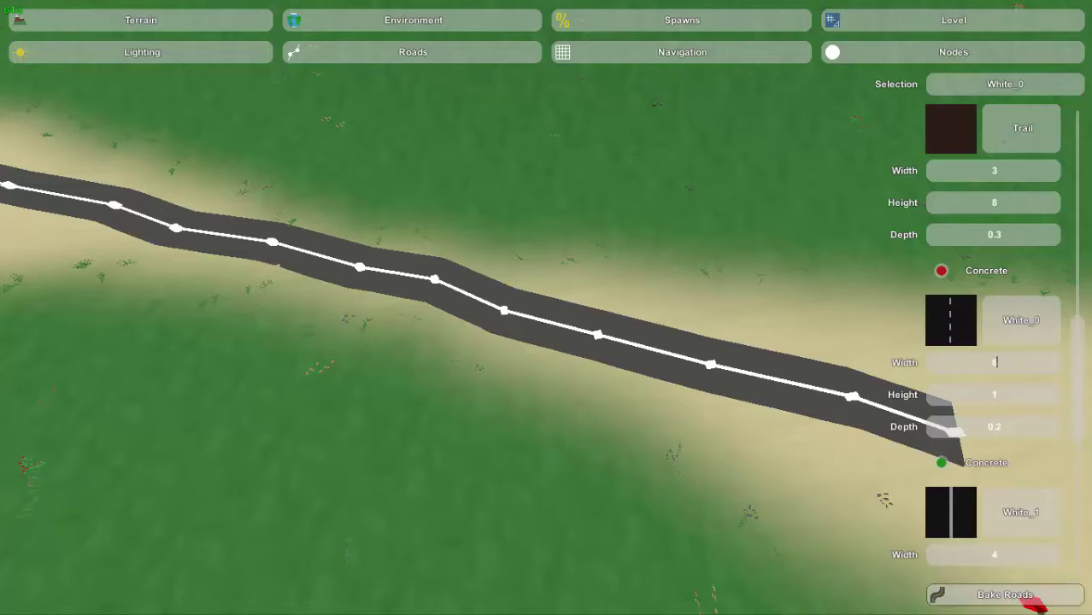
{"action": "left_click", "coordinate": [994, 596]}
Set the White_0 road's depth to 0.5 and rebake the road.
{"action": "right_click_drag", "start_coordinate": [767, 478], "coordinate": [854, 372]}
{"action": "key", "text": "w"}
{"action": "key", "text": "s"}
{"action": "key", "text": "s"}
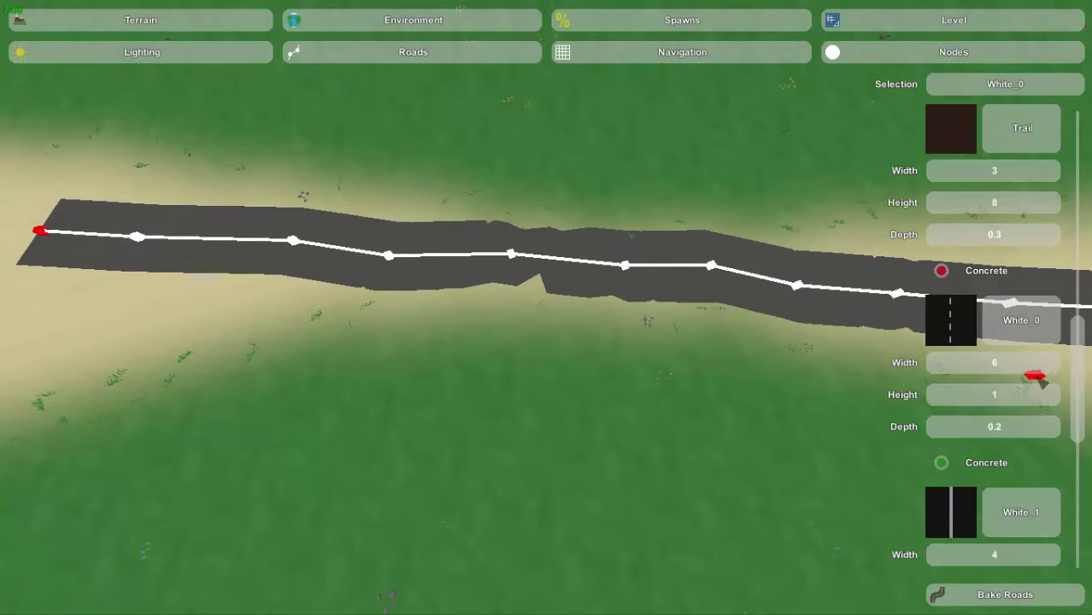
{"action": "left_click", "coordinate": [1027, 432]}
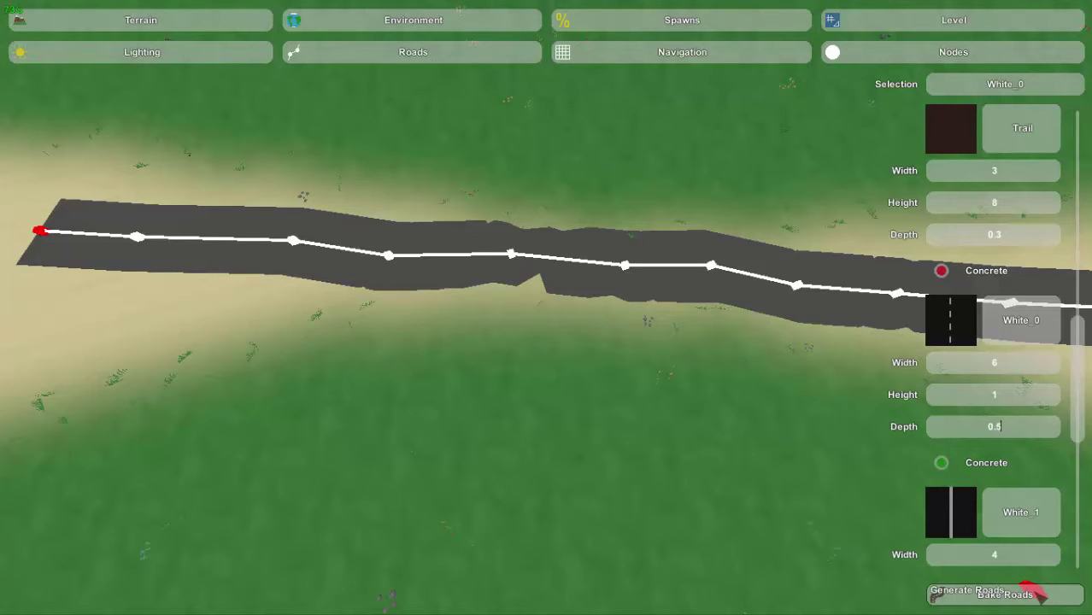
{"action": "left_click", "coordinate": [1038, 595]}
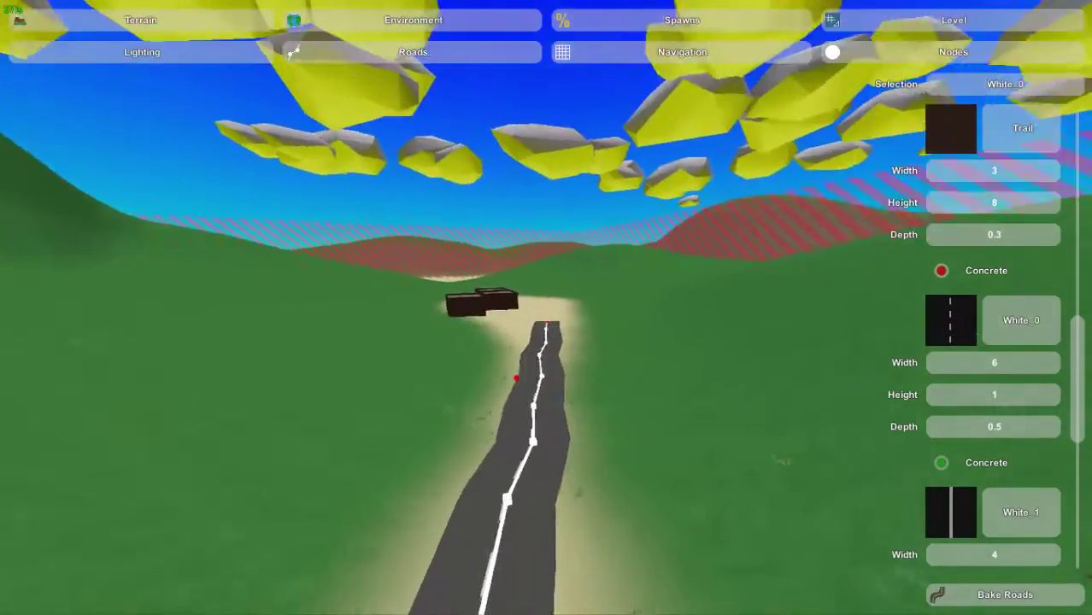
Try a White_0 depth of 0.2 with a rebake, and restore it to 0.5 with another rebake.
{"action": "key", "text": "w"}
{"action": "right_click_drag", "start_coordinate": [546, 307], "coordinate": [743, 415]}
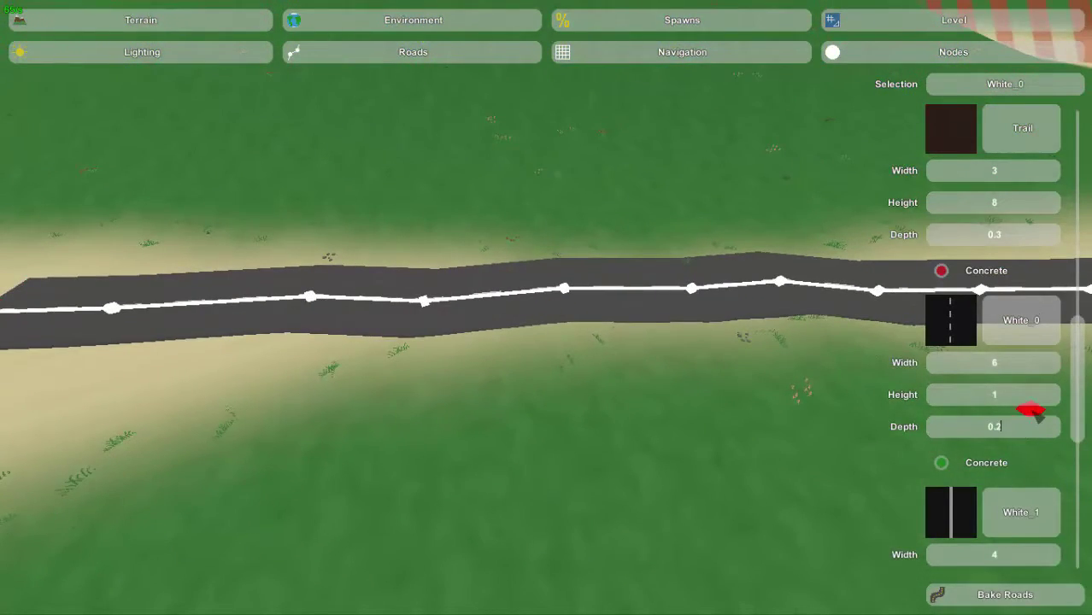
{"action": "left_click", "coordinate": [1001, 597]}
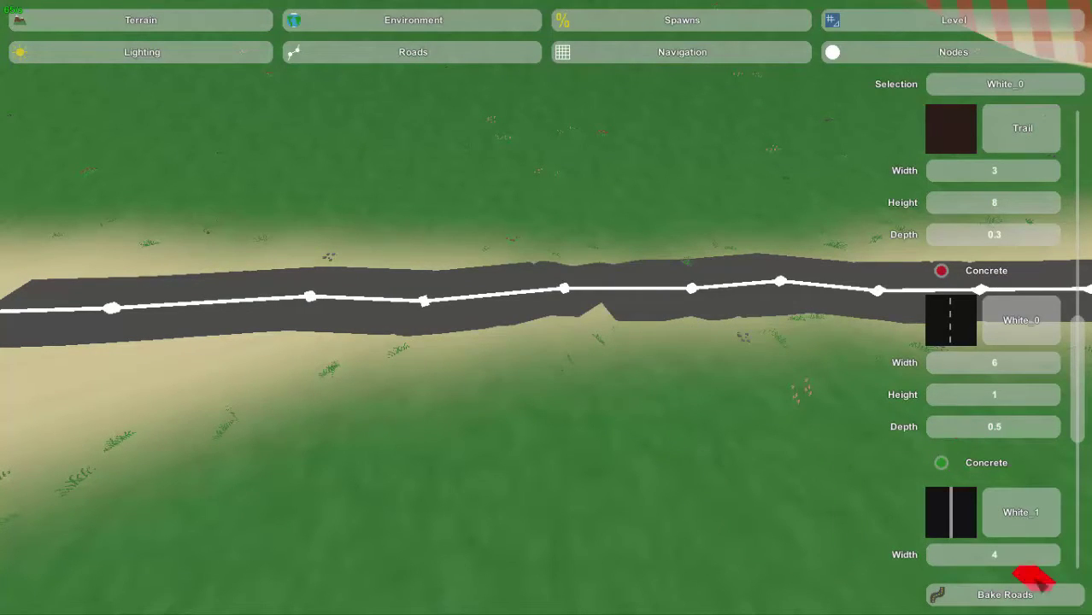
{"action": "left_click", "coordinate": [989, 593]}
Delete the whole White_0 road from the sand path.
{"action": "right_click_drag", "start_coordinate": [601, 412], "coordinate": [513, 342]}
{"action": "key", "text": "w"}
{"action": "right_click_drag", "start_coordinate": [457, 282], "coordinate": [551, 309]}
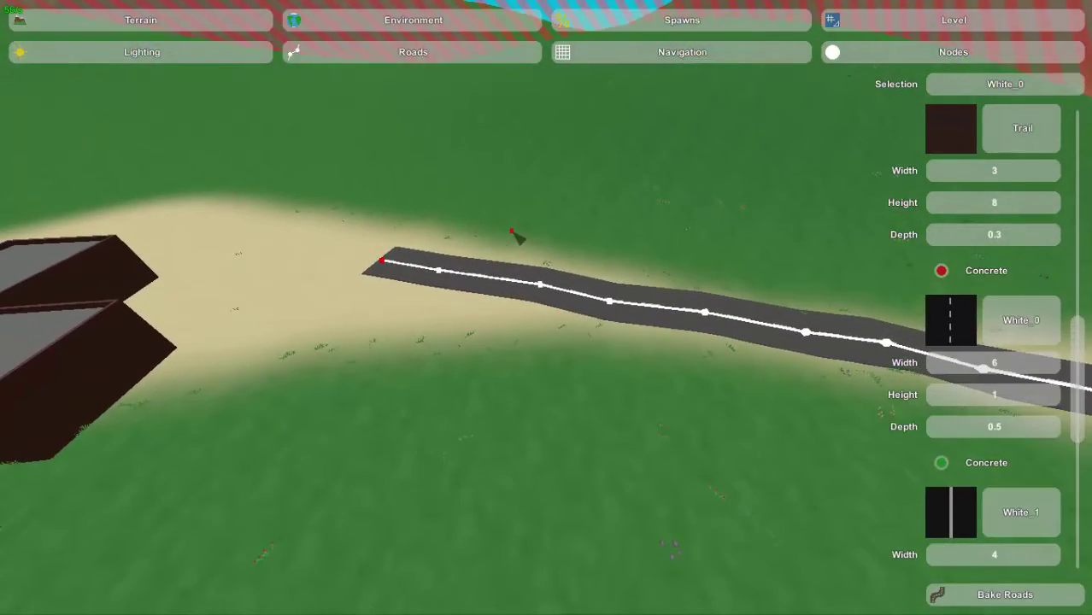
{"action": "key", "text": "ctrl+Delete"}
Lay a line of White_0 road nodes from the grass up the slope of the dark green hill.
{"action": "right_click_drag", "start_coordinate": [427, 293], "coordinate": [512, 457]}
{"action": "key", "text": "s"}
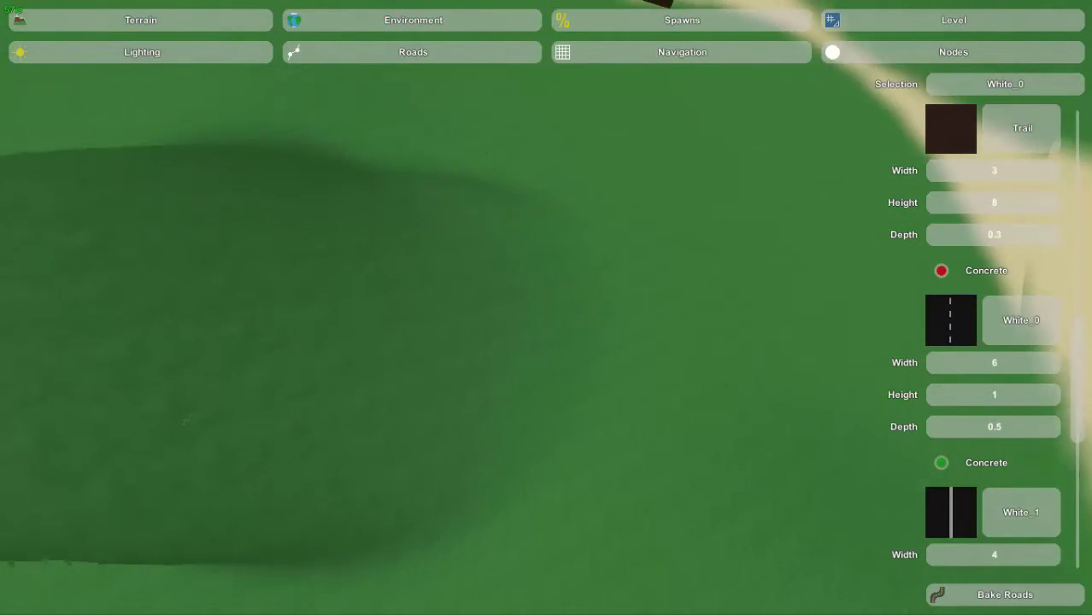
{"action": "right_click_drag", "start_coordinate": [563, 556], "coordinate": [706, 317]}
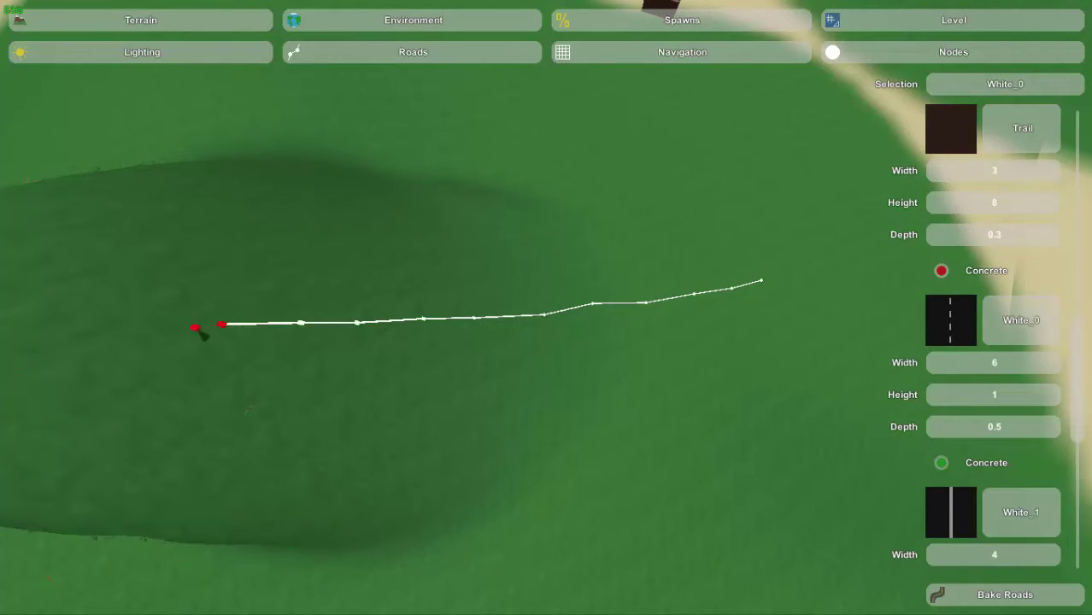
{"action": "left_click", "coordinate": [117, 331]}
{"action": "right_click_drag", "start_coordinate": [43, 328], "coordinate": [547, 308]}
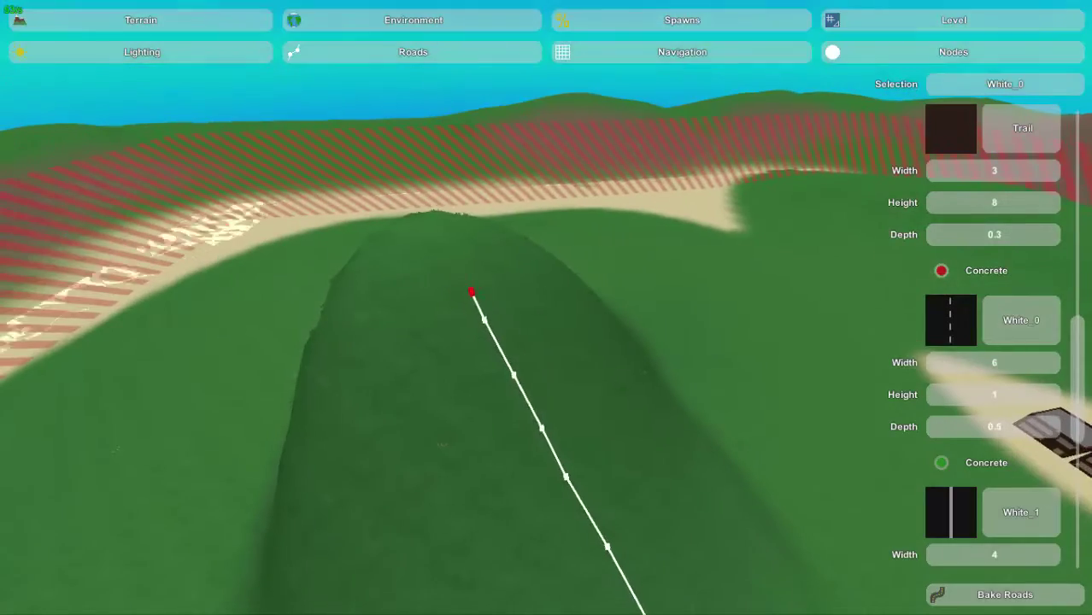
Extend the node line towards the hill's crest and bake the road.
{"action": "left_click", "coordinate": [449, 247]}
{"action": "mouse_move", "coordinate": [448, 247]}
{"action": "right_mouse_down"}
{"action": "mouse_move", "coordinate": [487, 294]}
{"action": "mouse_move", "coordinate": [449, 265]}
{"action": "mouse_move", "coordinate": [709, 294]}
{"action": "right_mouse_up"}
{"action": "key", "text": "w"}
{"action": "right_click_drag", "start_coordinate": [634, 436], "coordinate": [264, 103]}
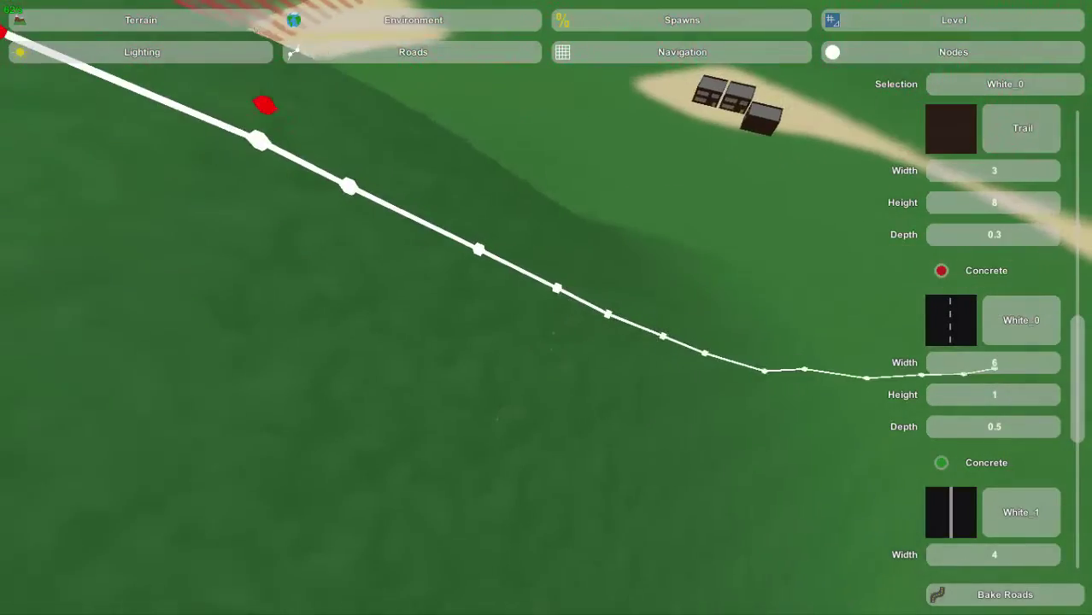
{"action": "left_click", "coordinate": [1031, 594]}
Delete the nodes at the hilltop end of the White_0 road one after another.
{"action": "right_click_drag", "start_coordinate": [1032, 596], "coordinate": [812, 573]}
{"action": "key", "text": "w"}
{"action": "key", "text": "s"}
{"action": "mouse_move", "coordinate": [546, 308]}
{"action": "right_mouse_down"}
{"action": "mouse_move", "coordinate": [650, 325]}
{"action": "mouse_move", "coordinate": [662, 337]}
{"action": "right_mouse_up"}
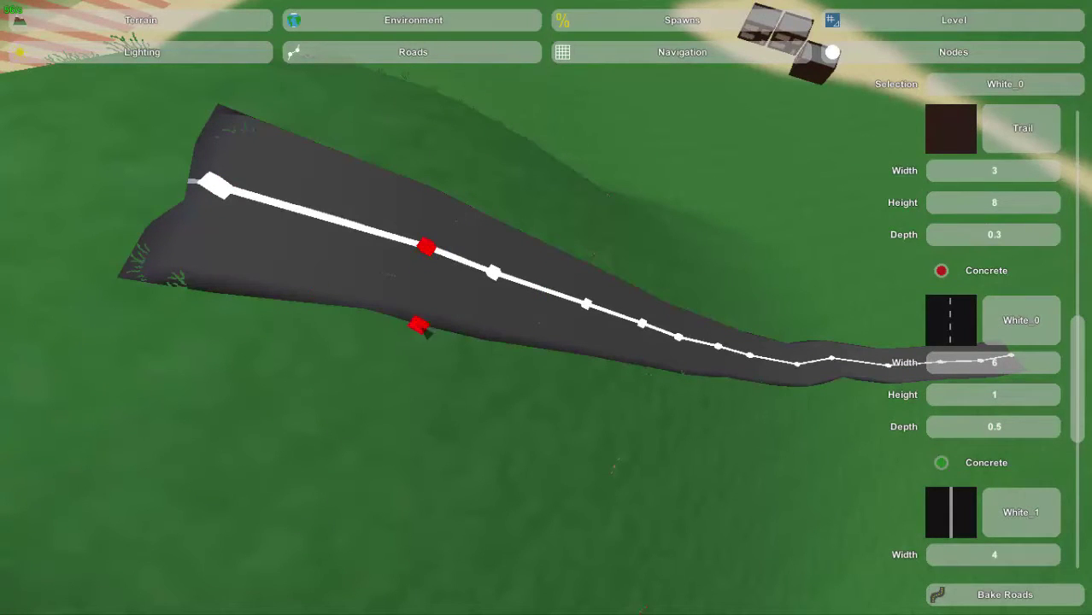
{"action": "mouse_move", "coordinate": [508, 321]}
{"action": "right_mouse_down"}
{"action": "mouse_move", "coordinate": [376, 202]}
{"action": "mouse_move", "coordinate": [367, 167]}
{"action": "mouse_move", "coordinate": [418, 202]}
{"action": "right_mouse_up"}
{"action": "key", "text": "w"}
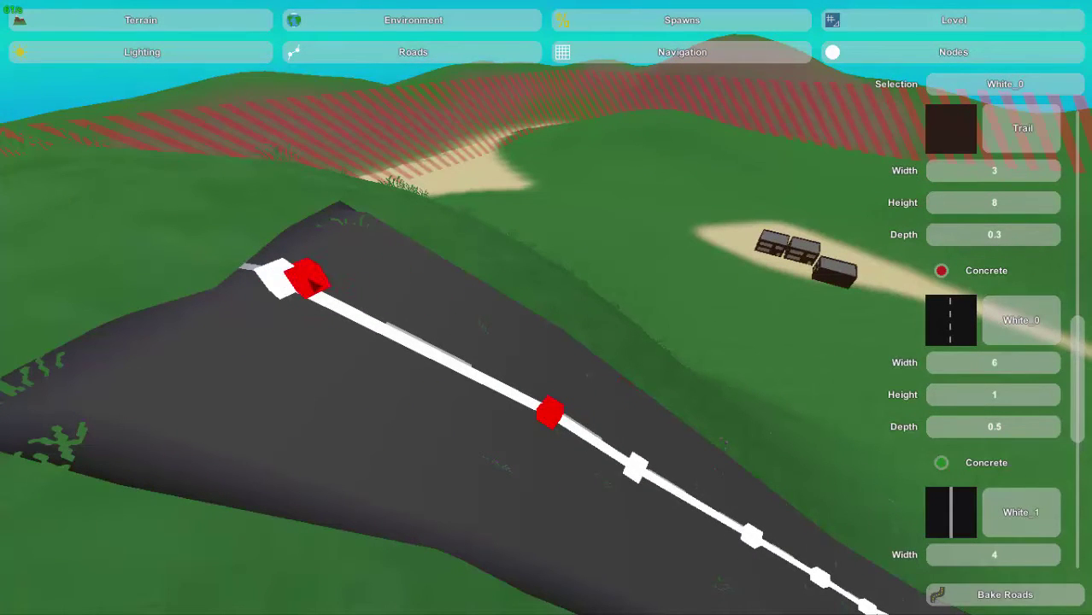
{"action": "left_click", "coordinate": [277, 282]}
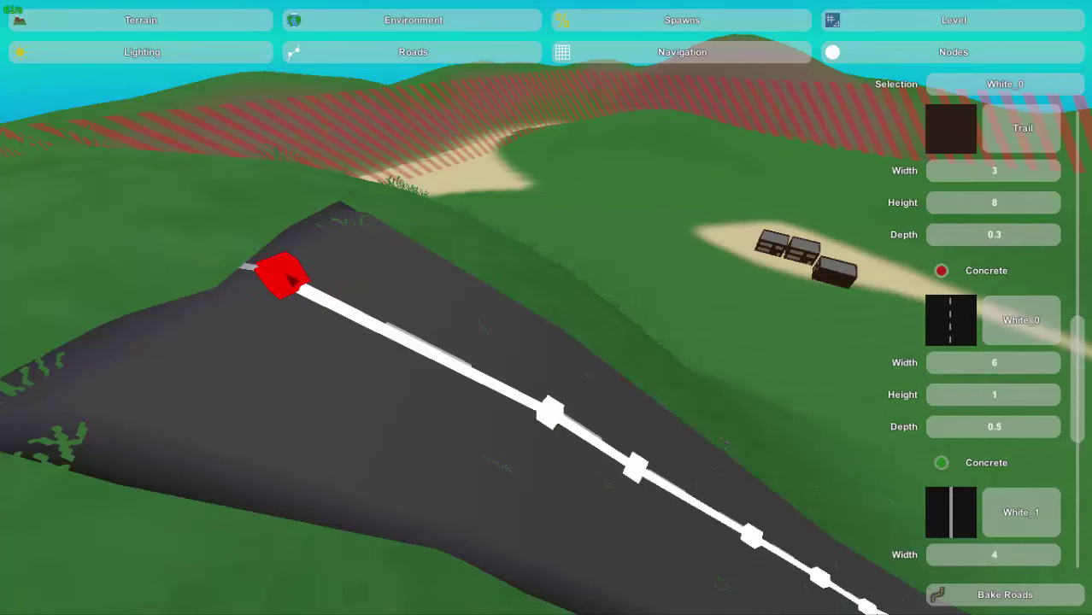
{"action": "left_click", "coordinate": [280, 280]}
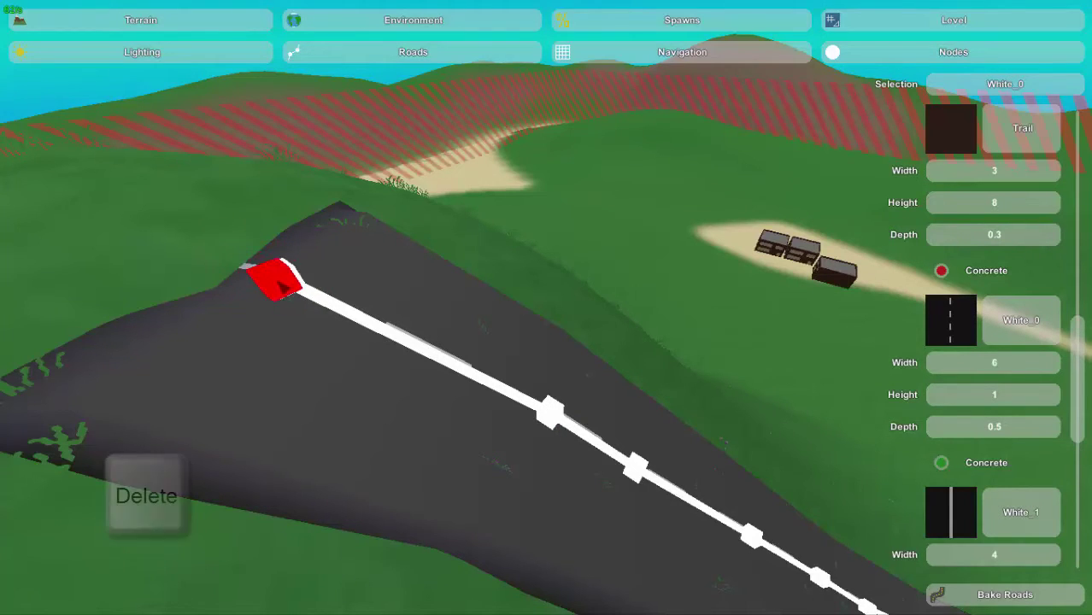
{"action": "key", "text": "Delete"}
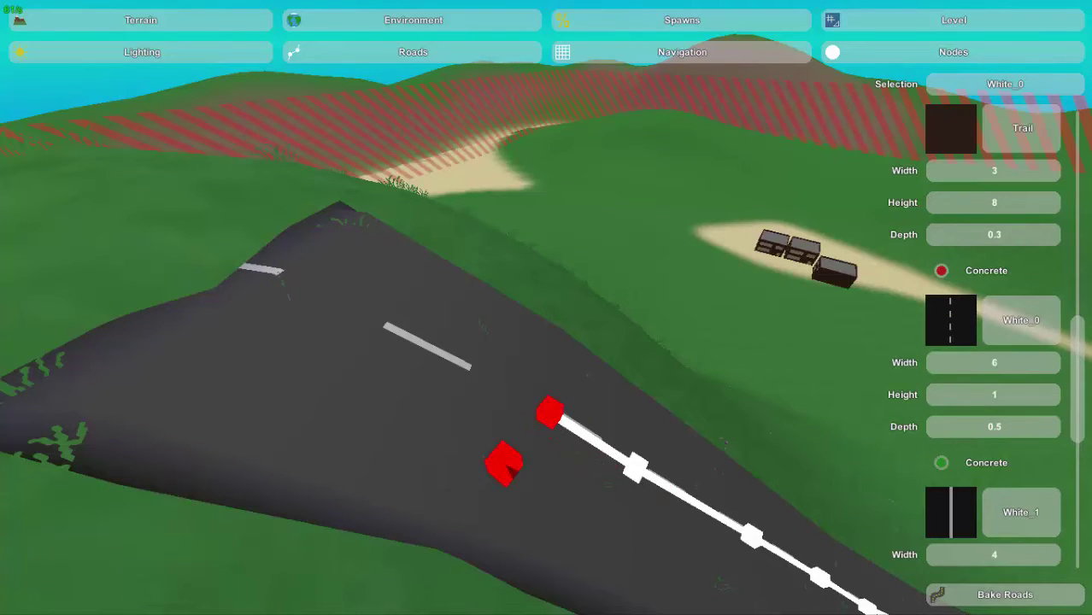
{"action": "key", "text": "Delete"}
Rebake the shortened White_0 road on the hill and delete it entirely.
{"action": "key", "text": "s"}
{"action": "right_click_drag", "start_coordinate": [475, 492], "coordinate": [551, 312]}
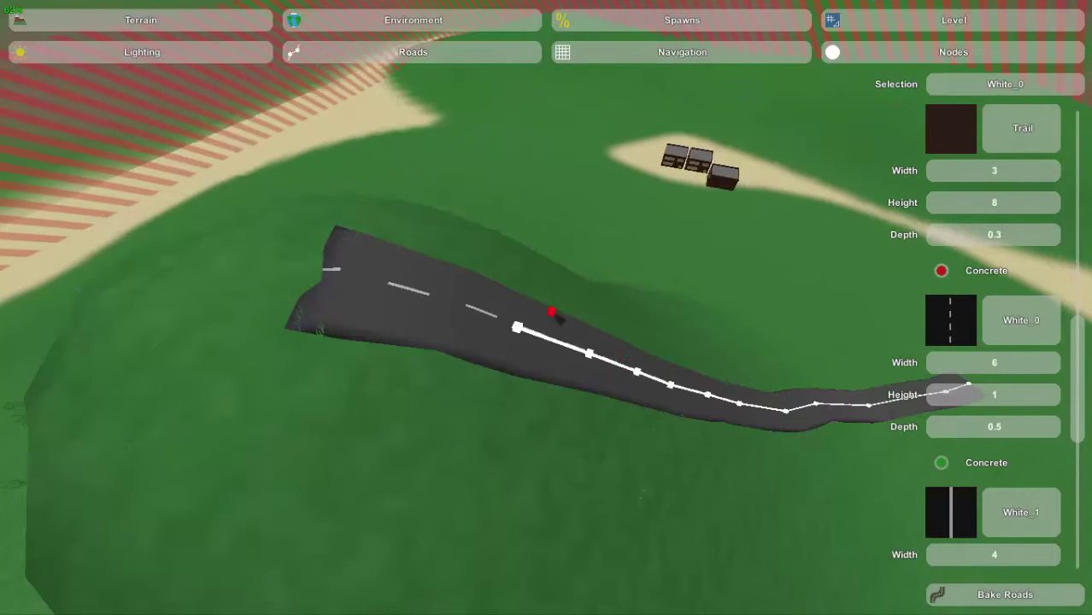
{"action": "left_click", "coordinate": [1035, 595]}
{"action": "key", "text": "s"}
{"action": "right_click_drag", "start_coordinate": [656, 414], "coordinate": [656, 422]}
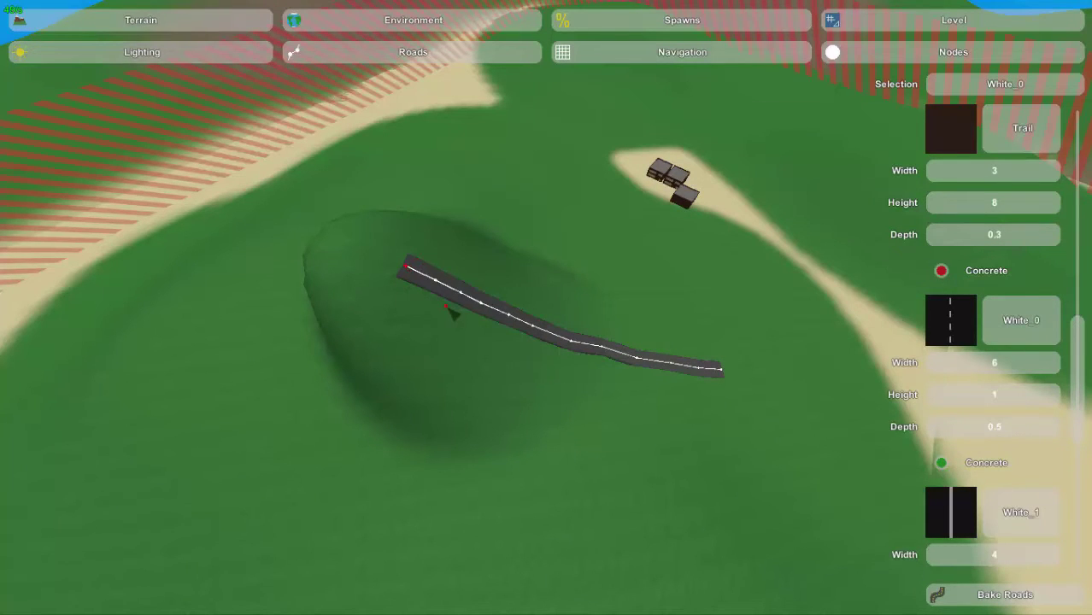
{"action": "key", "text": "ctrl+Delete"}
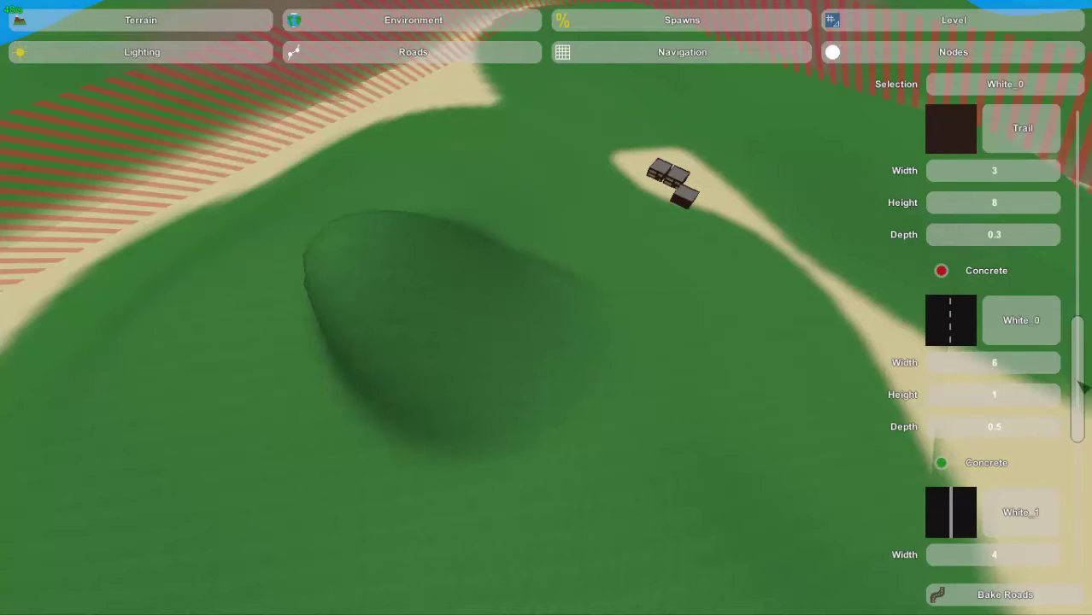
Select the Highway_1 road type, lay its nodes up the hill's slope and bake the road.
{"action": "scroll", "coordinate": [1022, 288], "scroll_direction": "up", "scroll_amount": 5}
{"action": "left_click", "coordinate": [1022, 274]}
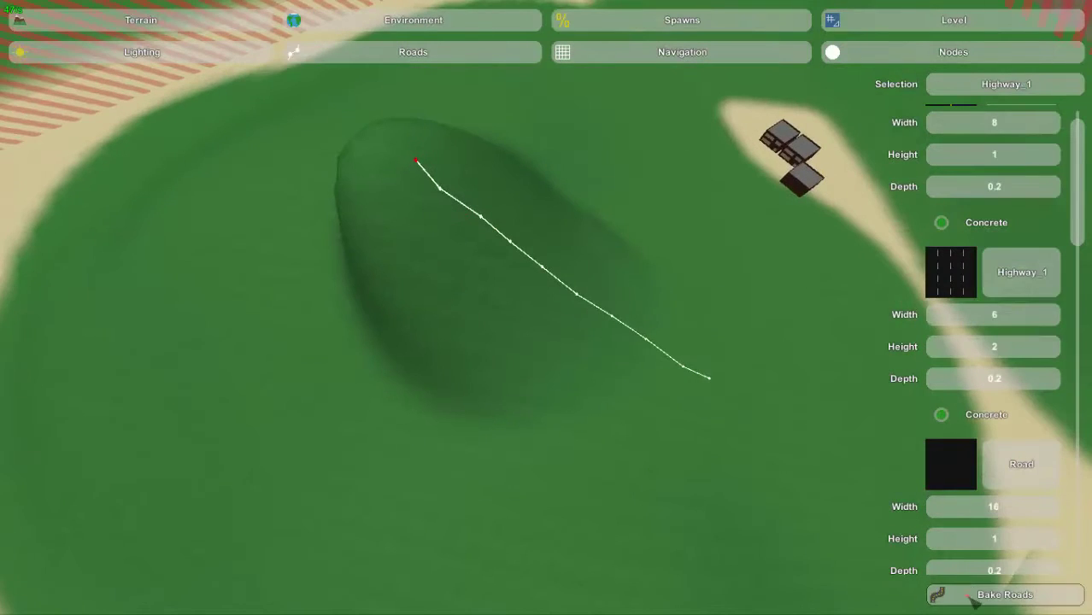
{"action": "left_click", "coordinate": [974, 594]}
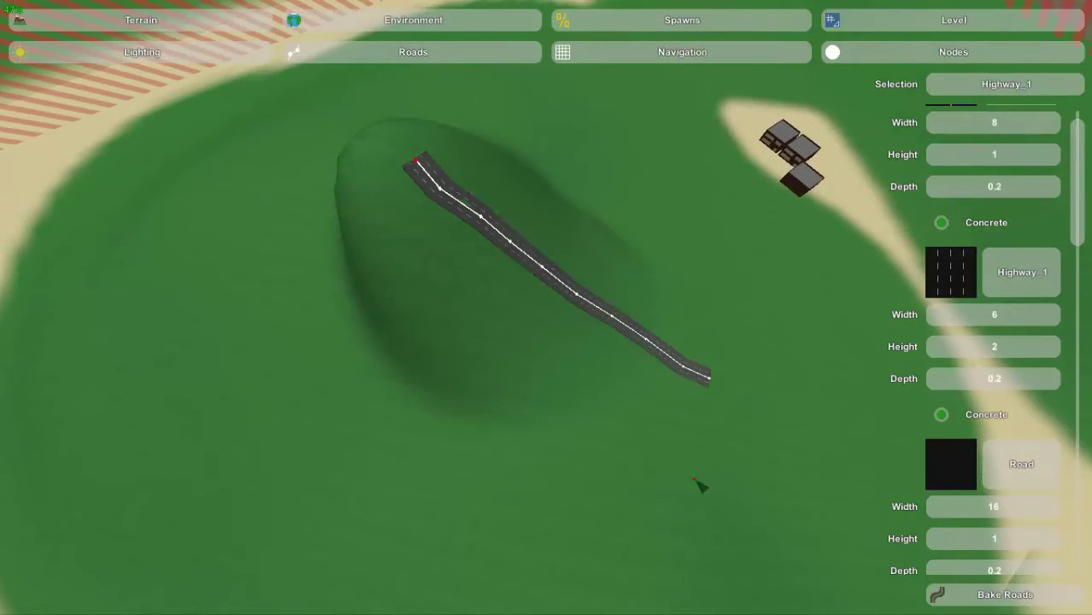
Set the depth of the Highway_1 road type to 0.4 and rebake the roads.
{"action": "right_click_drag", "start_coordinate": [693, 480], "coordinate": [666, 359]}
{"action": "key", "text": "w"}
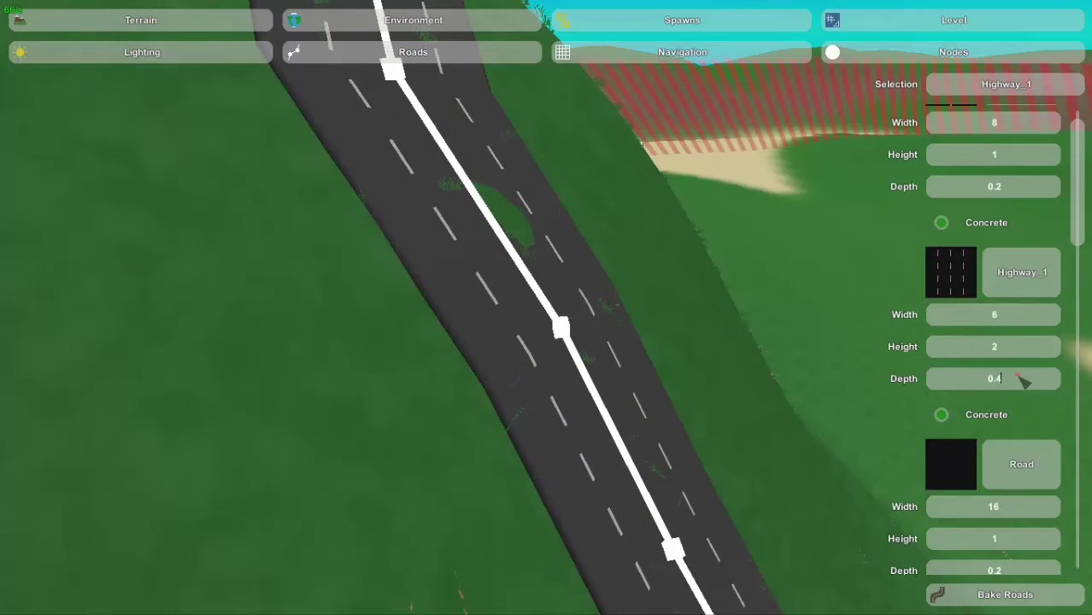
{"action": "left_click", "coordinate": [997, 595]}
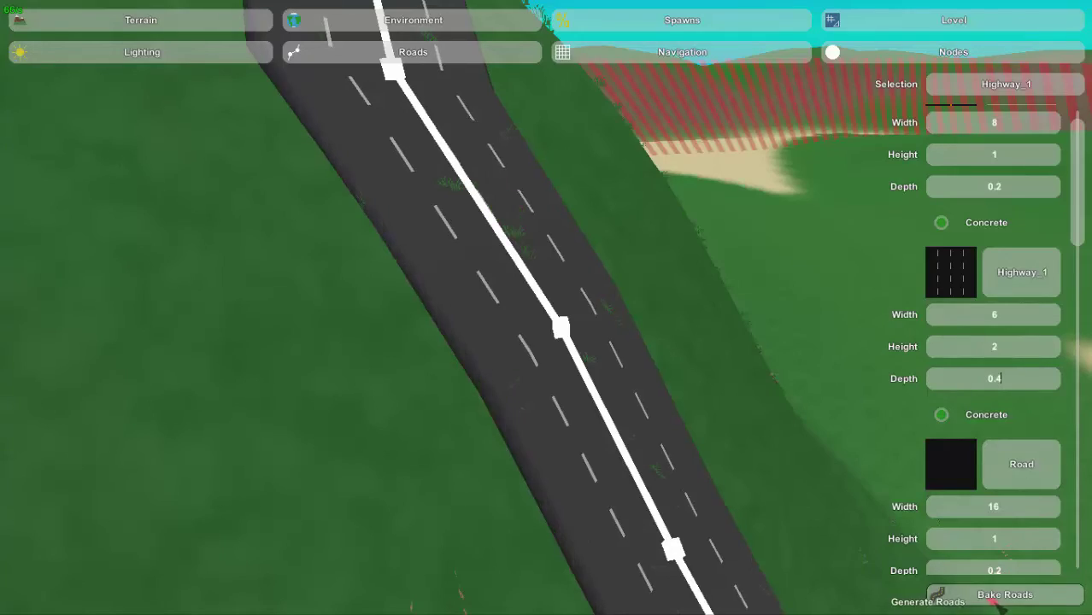
Try heights of 1 and .5 for the Highway_1 road type, rebaking the roads after each change.
{"action": "right_click_drag", "start_coordinate": [595, 343], "coordinate": [637, 111]}
{"action": "key", "text": "w"}
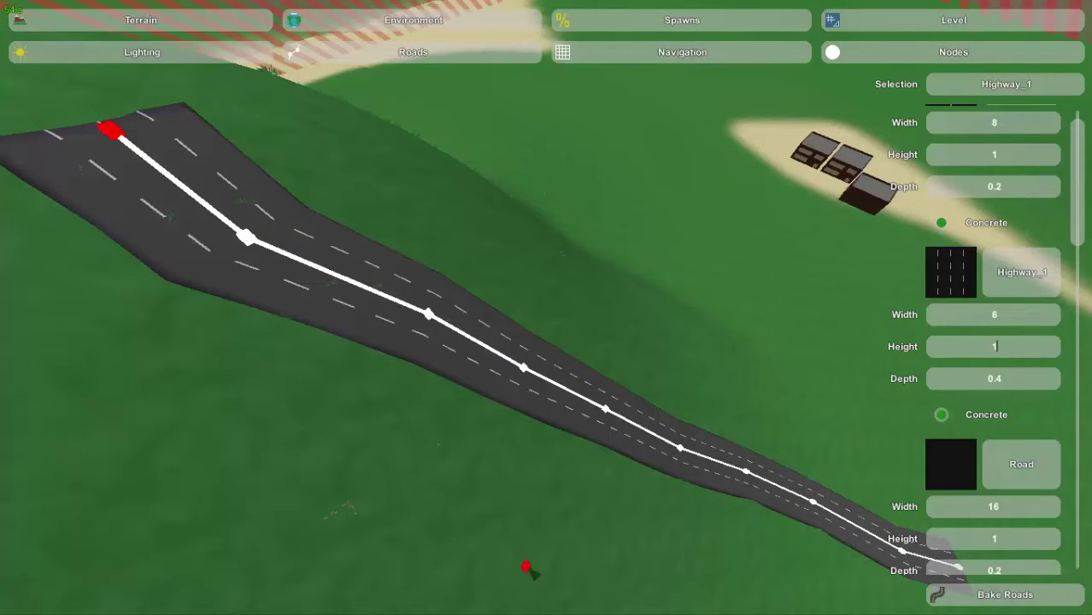
{"action": "left_click", "coordinate": [1001, 596]}
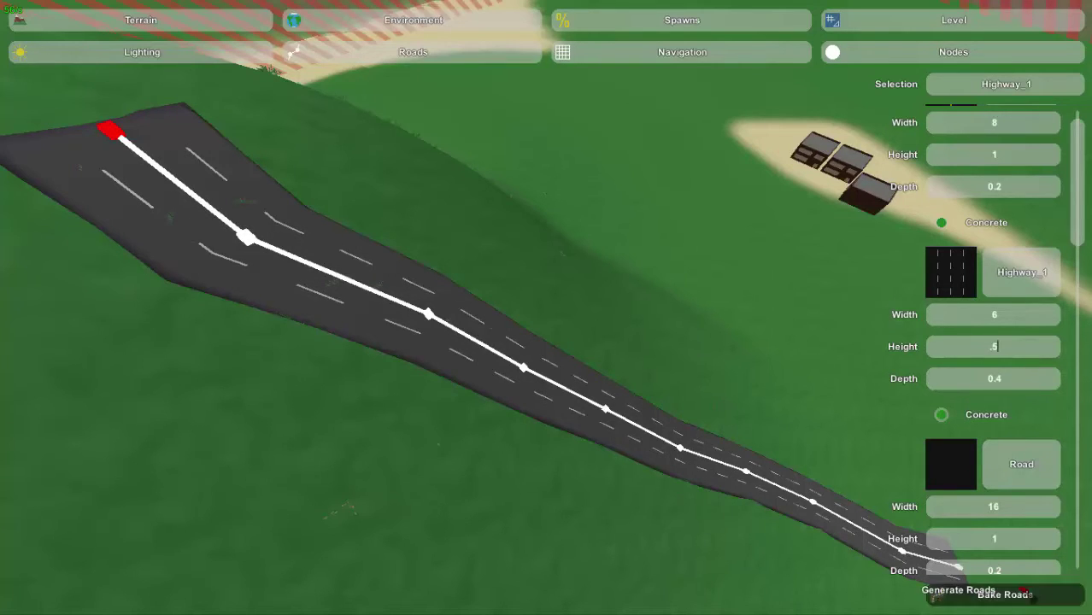
{"action": "left_click", "coordinate": [1002, 596]}
Set the height of the Highway_1 road type to 3 and rebake the roads.
{"action": "mouse_move", "coordinate": [545, 307]}
{"action": "right_mouse_down"}
{"action": "mouse_move", "coordinate": [461, 256]}
{"action": "mouse_move", "coordinate": [453, 342]}
{"action": "mouse_move", "coordinate": [466, 359]}
{"action": "mouse_move", "coordinate": [598, 346]}
{"action": "mouse_move", "coordinate": [609, 263]}
{"action": "mouse_move", "coordinate": [617, 334]}
{"action": "mouse_move", "coordinate": [510, 366]}
{"action": "right_mouse_up"}
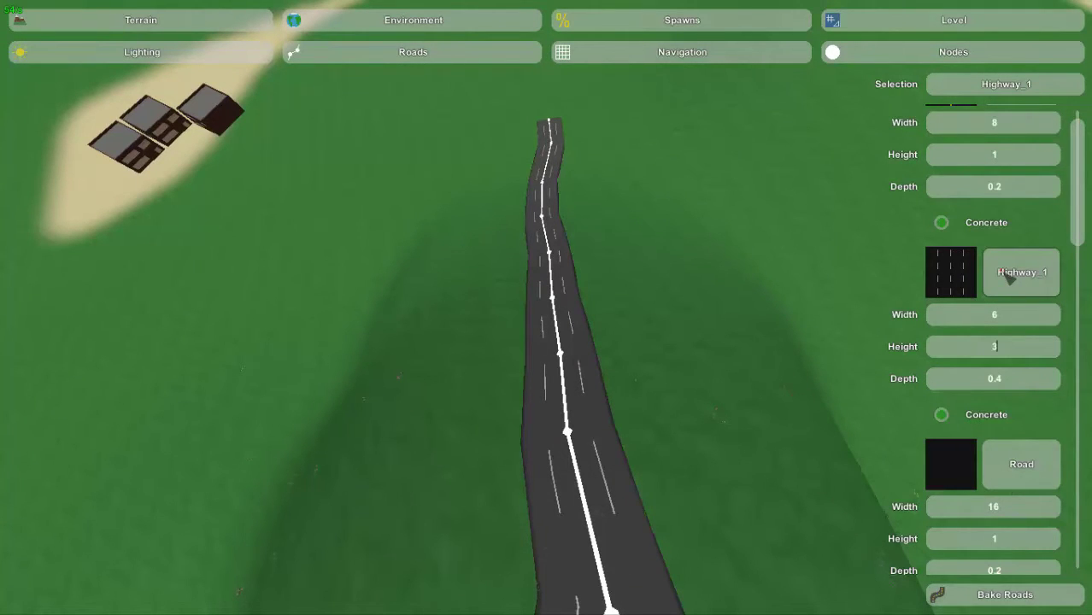
{"action": "left_click", "coordinate": [969, 597]}
{"action": "right_click_drag", "start_coordinate": [861, 529], "coordinate": [1080, 333]}
{"action": "key", "text": "w"}
{"action": "key", "text": "w"}
{"action": "key", "text": "s"}
{"action": "key", "text": "w"}
{"action": "key", "text": "w"}
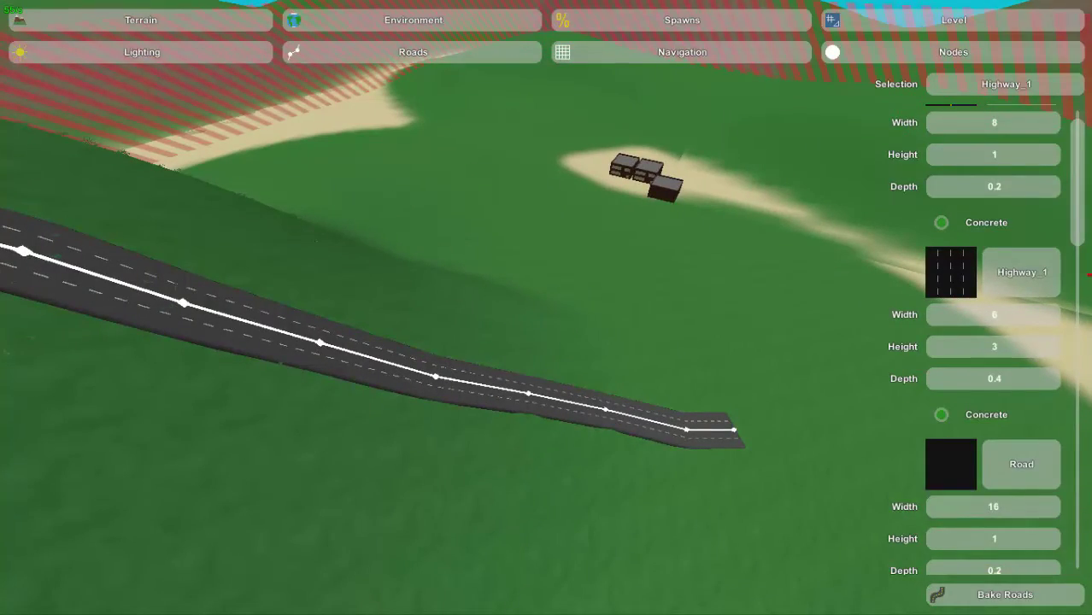
Examine how the rebaked highway sits on the hill, from up close and from a distance across the terrain.
{"action": "right_click_drag", "start_coordinate": [605, 410], "coordinate": [547, 419]}
{"action": "key", "text": "w"}
{"action": "right_click_drag", "start_coordinate": [617, 442], "coordinate": [538, 311]}
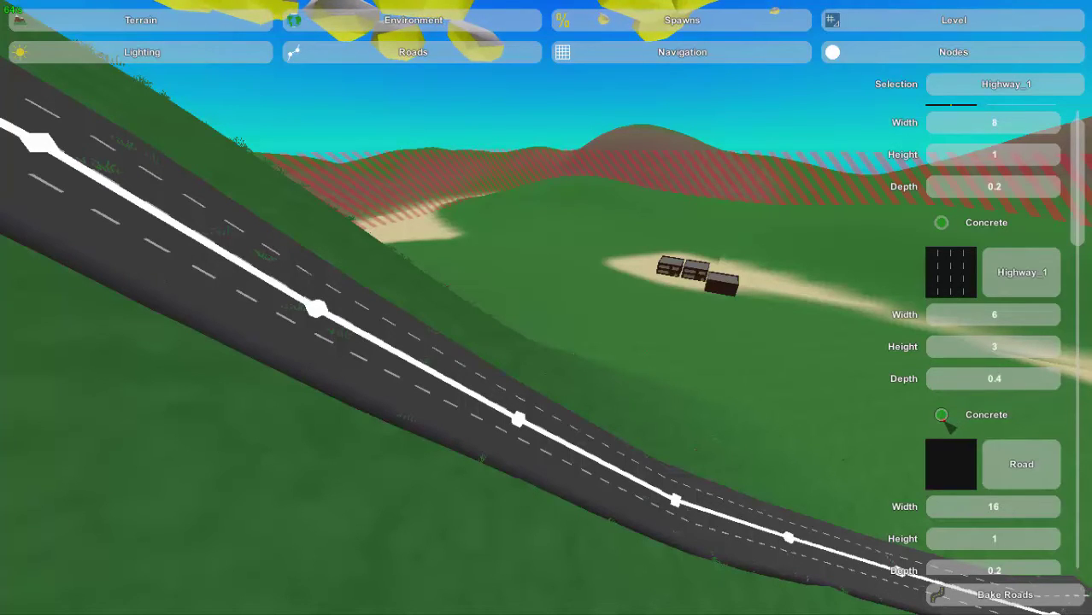
{"action": "right_click_drag", "start_coordinate": [944, 419], "coordinate": [897, 239]}
{"action": "key", "text": "w"}
{"action": "key", "text": "w"}
{"action": "key", "text": "w"}
{"action": "key", "text": "w"}
{"action": "key", "text": "w"}
{"action": "key", "text": "w"}
{"action": "key", "text": "w"}
{"action": "key", "text": "w"}
{"action": "right_click_drag", "start_coordinate": [546, 308], "coordinate": [726, 304]}
{"action": "key", "text": "w"}
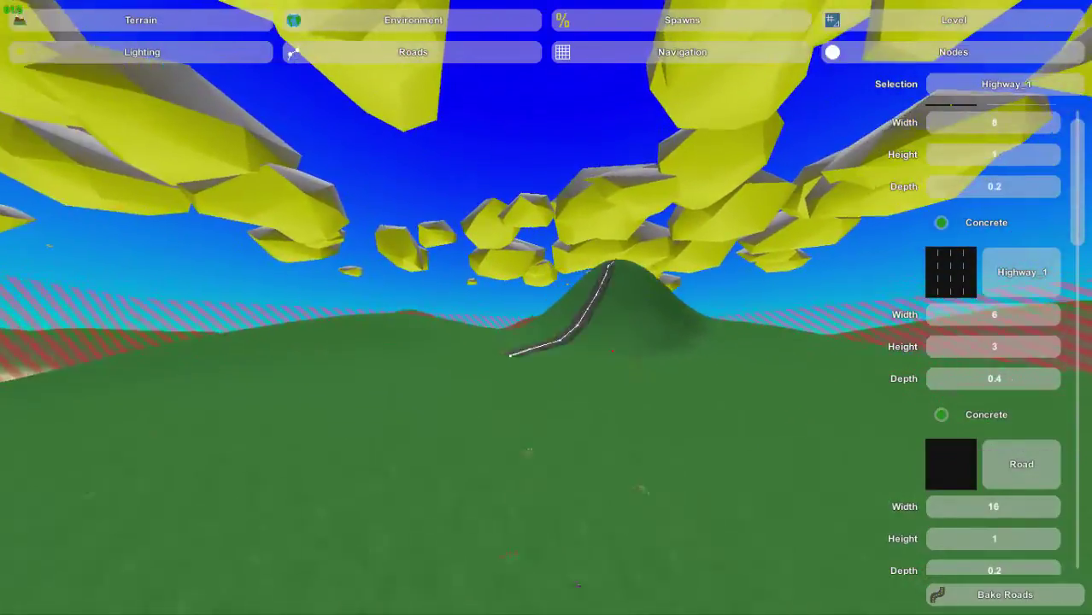
{"action": "key", "text": "w"}
{"action": "right_click_drag", "start_coordinate": [547, 307], "coordinate": [521, 346]}
{"action": "key", "text": "w"}
{"action": "key", "text": "w"}
{"action": "key", "text": "a"}
{"action": "key", "text": "w"}
{"action": "key", "text": "d"}
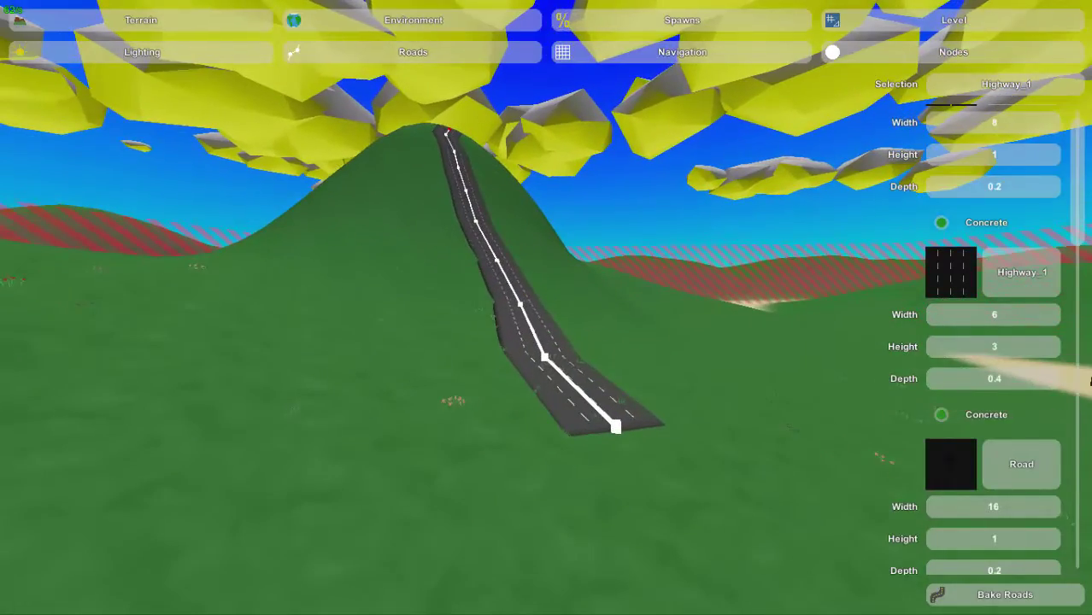
Switch the Concrete option of the Highway_1 road type off and back on.
{"action": "left_click", "coordinate": [942, 415]}
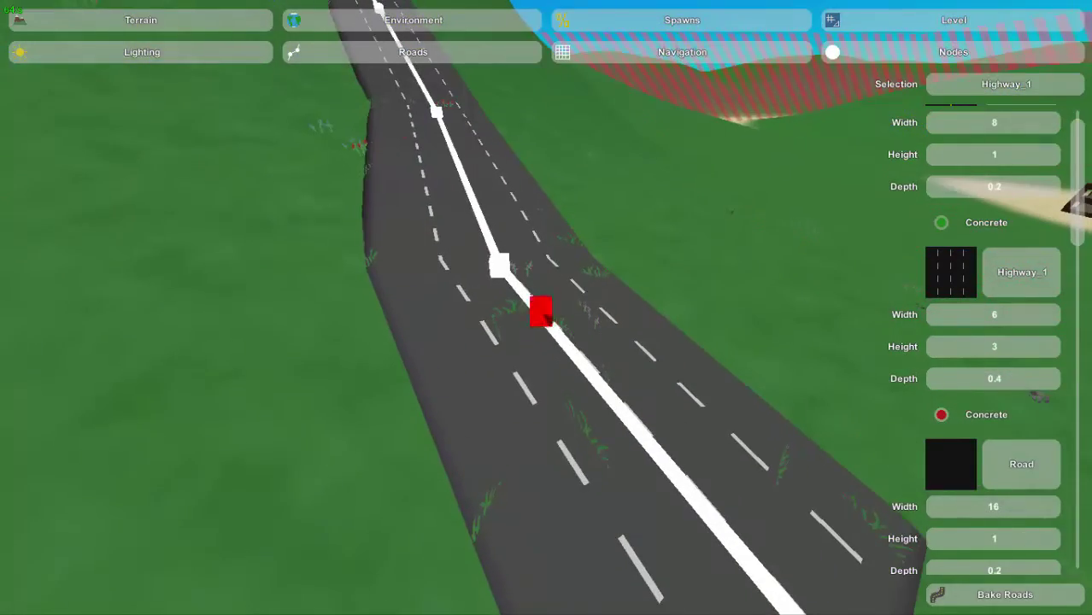
{"action": "key", "text": "w"}
{"action": "right_click_drag", "start_coordinate": [454, 201], "coordinate": [564, 427]}
{"action": "key", "text": "a"}
{"action": "key", "text": "d"}
{"action": "key", "text": "w"}
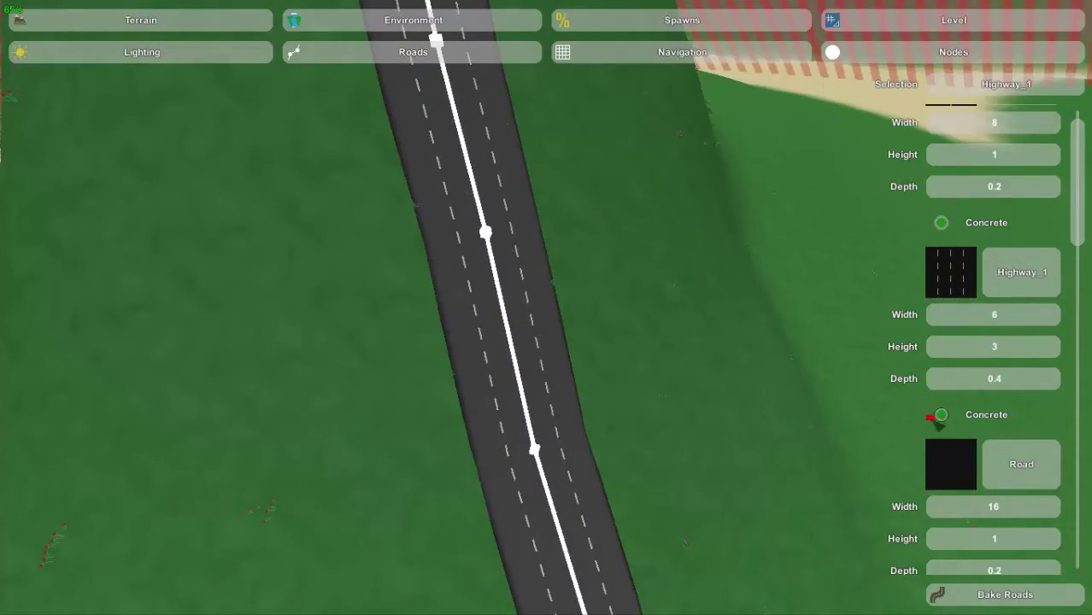
Inspect the highway's surface and edges from the hilltop down to its lower end.
{"action": "right_click_drag", "start_coordinate": [932, 417], "coordinate": [940, 286]}
{"action": "key", "text": "w"}
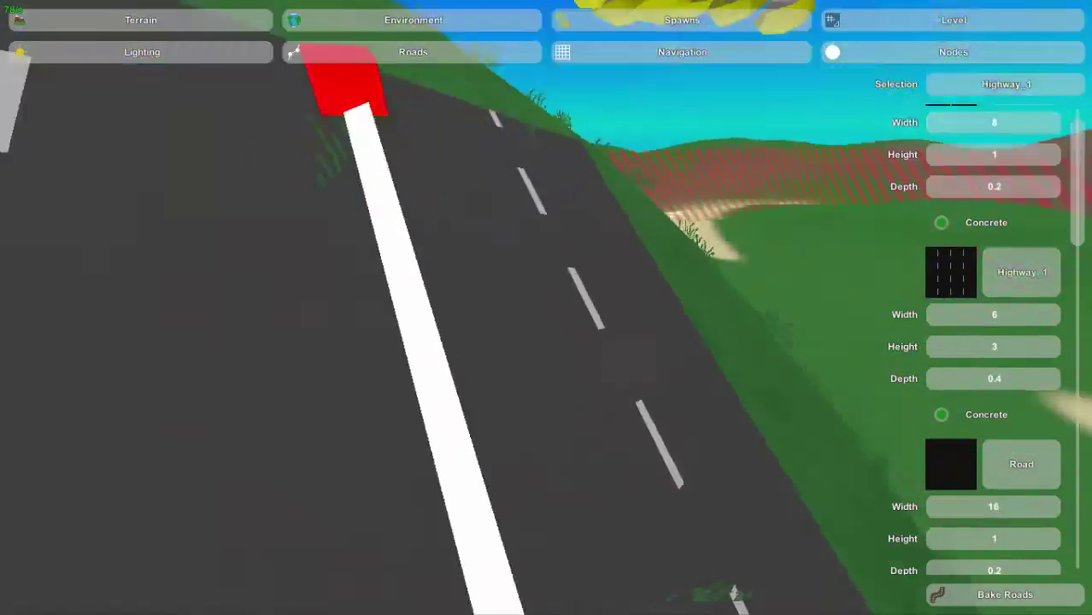
{"action": "key", "text": "w"}
{"action": "right_click_drag", "start_coordinate": [547, 287], "coordinate": [910, 193]}
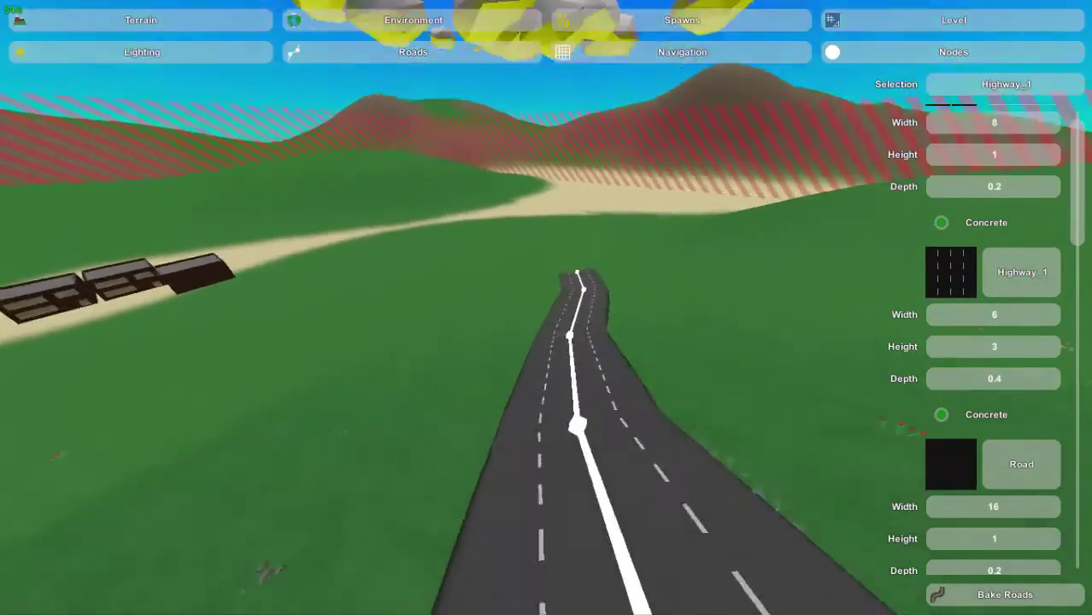
{"action": "key", "text": "w"}
{"action": "right_click_drag", "start_coordinate": [547, 308], "coordinate": [742, 309]}
{"action": "key", "text": "w"}
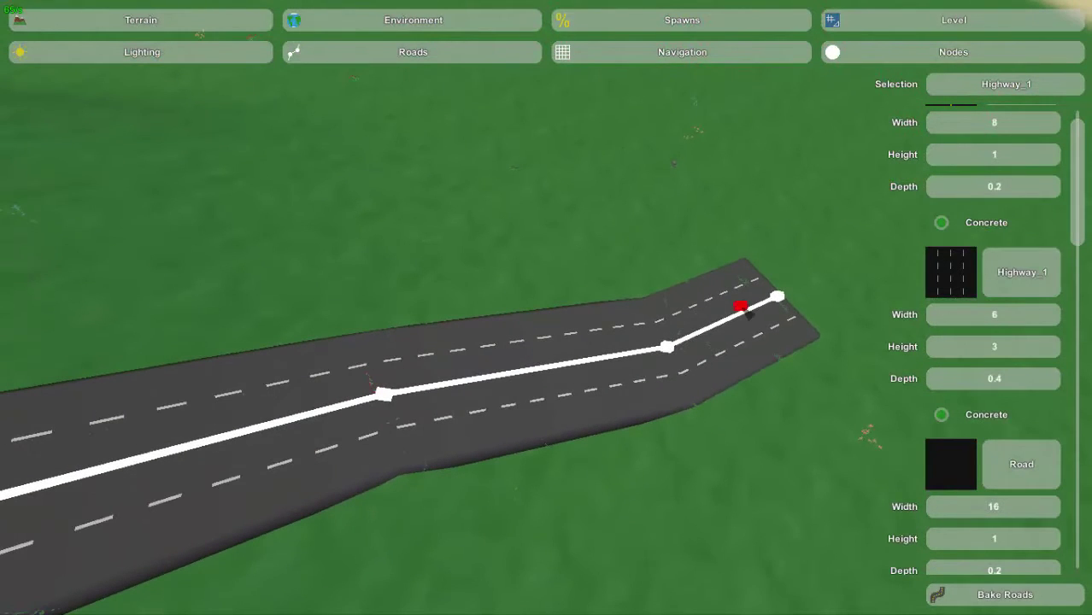
Review the Concrete options of the Tracks and Trail road types.
{"action": "scroll", "coordinate": [1083, 219], "scroll_direction": "down", "scroll_amount": 5}
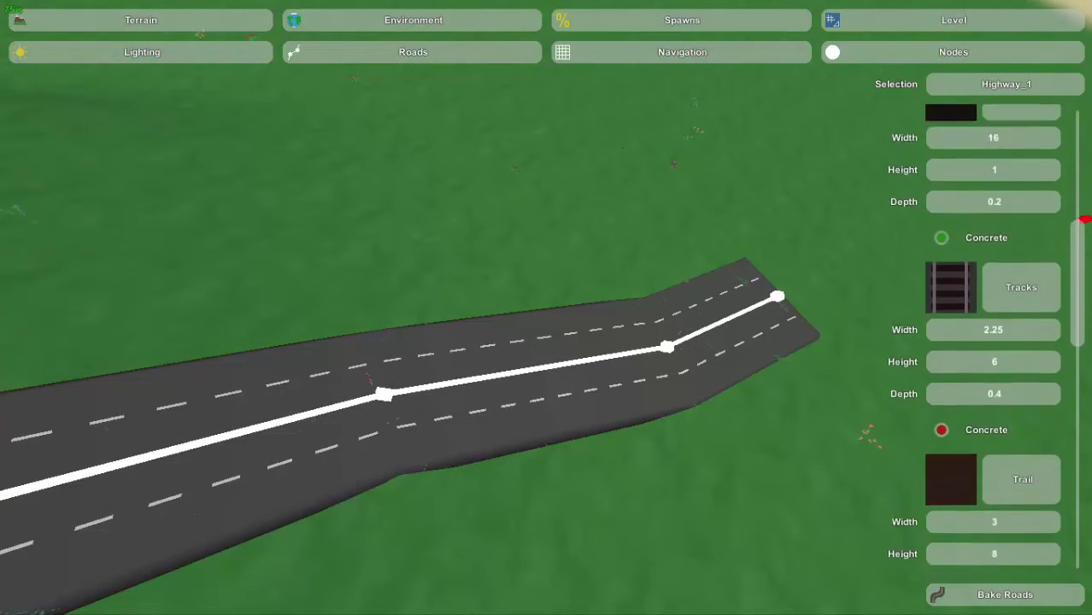
{"action": "scroll", "coordinate": [1083, 219], "scroll_direction": "down", "scroll_amount": 3}
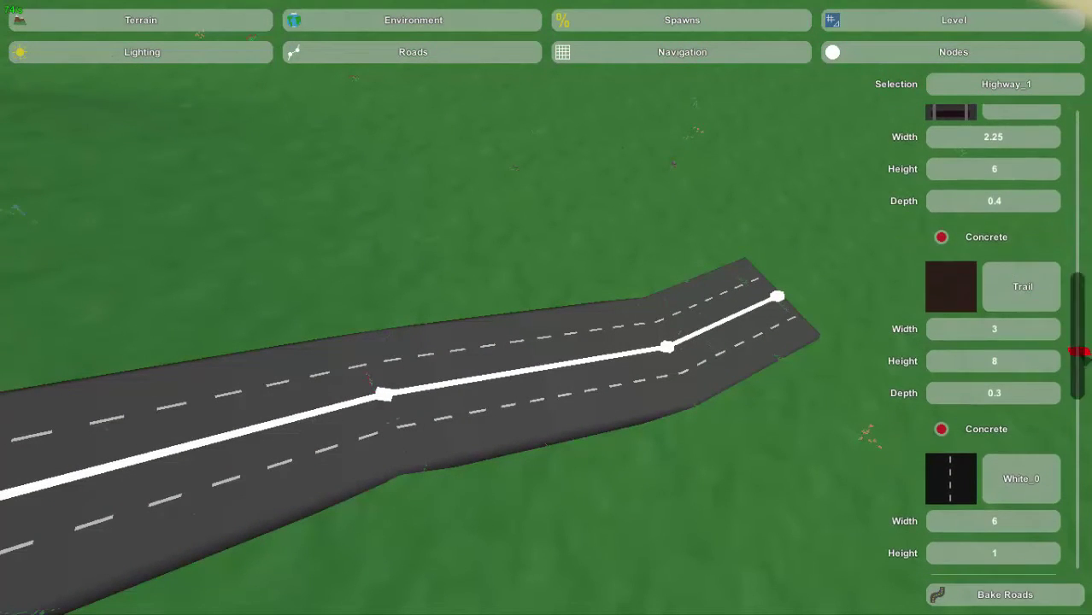
{"action": "scroll", "coordinate": [1078, 352], "scroll_direction": "up", "scroll_amount": 2}
{"action": "scroll", "coordinate": [1073, 349], "scroll_direction": "down", "scroll_amount": 2}
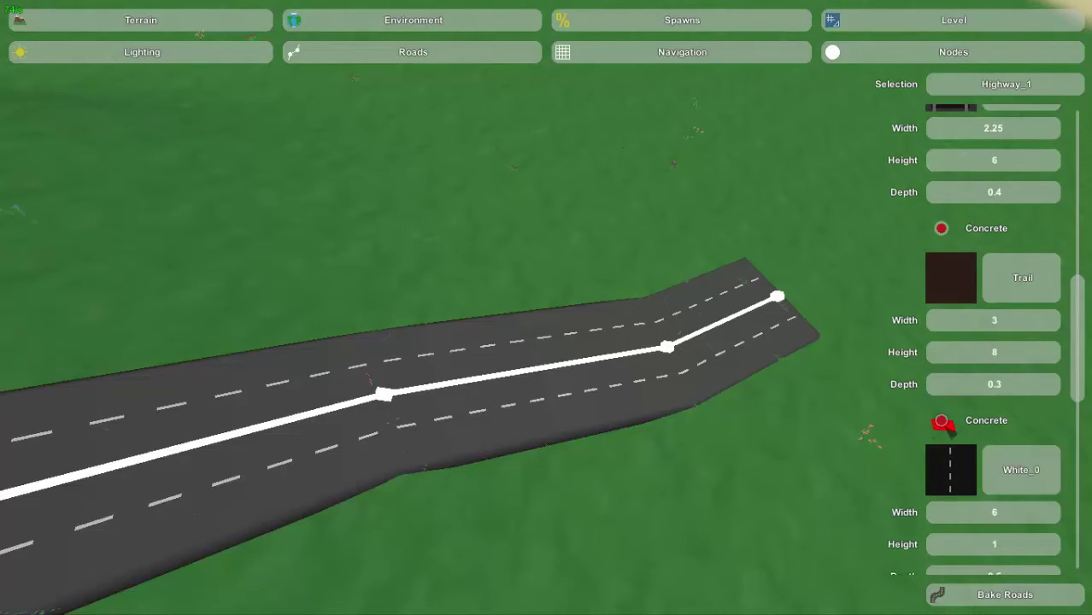
Delete the entire Highway_1 road from the hill.
{"action": "right_click_drag", "start_coordinate": [932, 416], "coordinate": [555, 222]}
{"action": "key", "text": "w"}
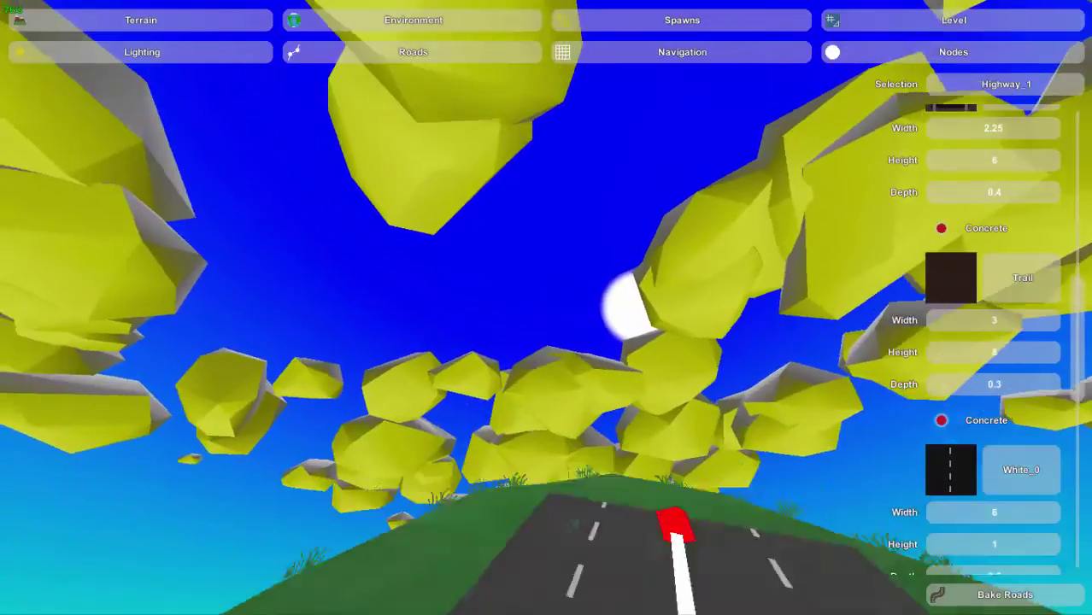
{"action": "right_click_drag", "start_coordinate": [546, 308], "coordinate": [727, 572]}
{"action": "key", "text": "s"}
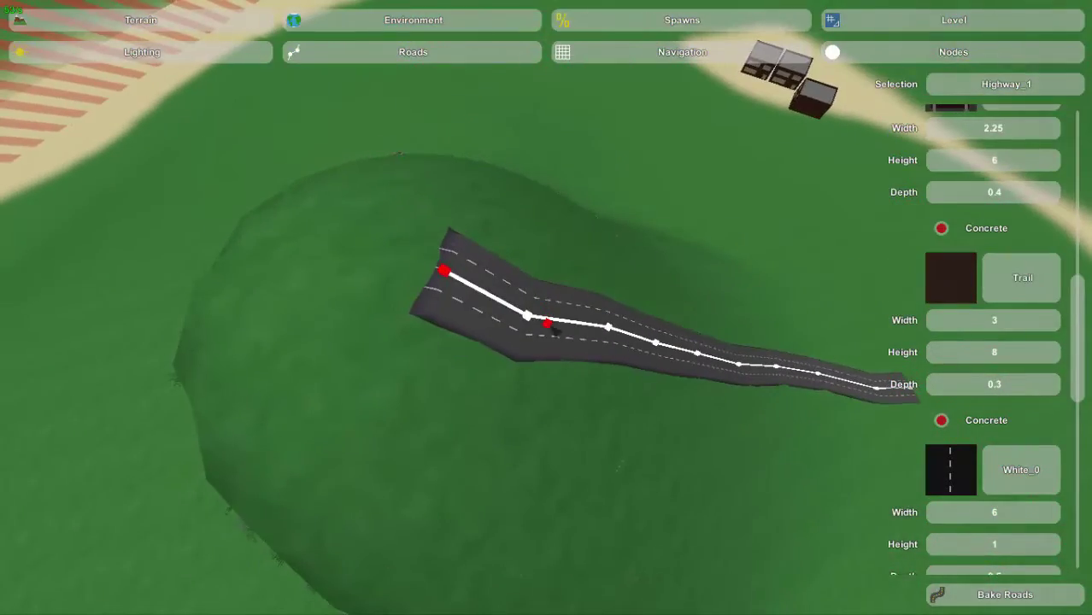
{"action": "key", "text": "ctrl+Delete"}
{"action": "right_click_drag", "start_coordinate": [344, 303], "coordinate": [517, 188]}
{"action": "key", "text": "w"}
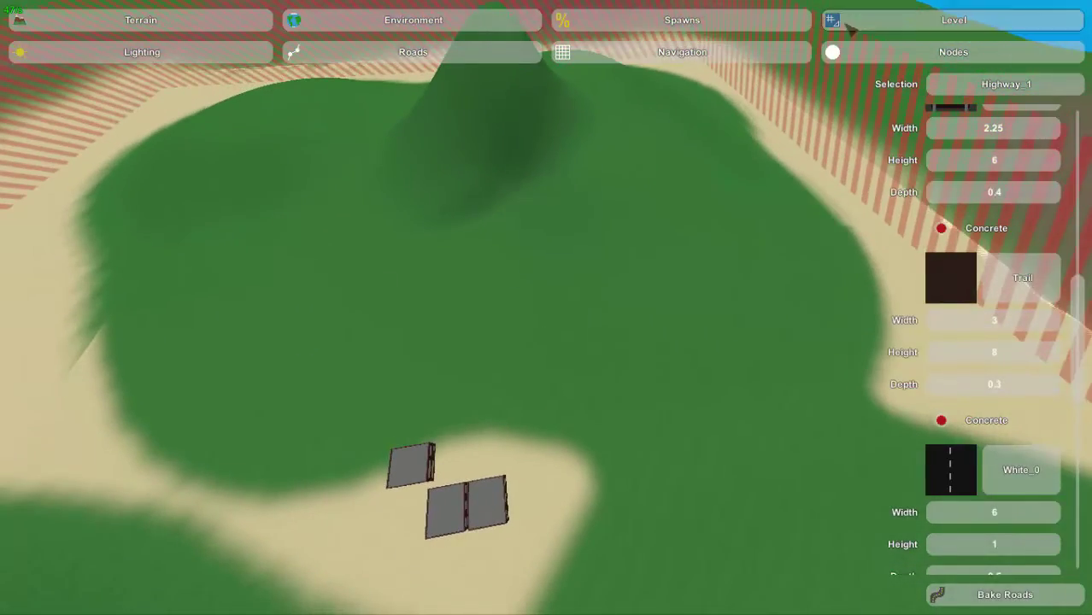
Leave road editing for the Spawns category and return to the Environment category.
{"action": "left_click", "coordinate": [639, 21]}
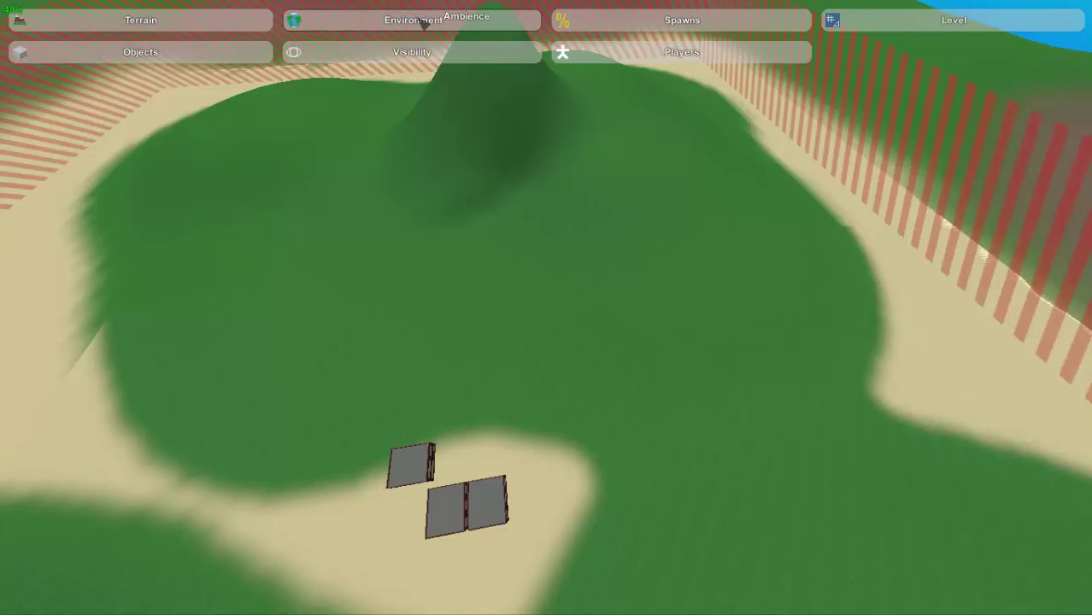
{"action": "left_click", "coordinate": [422, 21]}
{"action": "right_click_drag", "start_coordinate": [538, 135], "coordinate": [1068, 120]}
{"action": "key", "text": "w"}
{"action": "key", "text": "a"}
{"action": "key", "text": "a"}
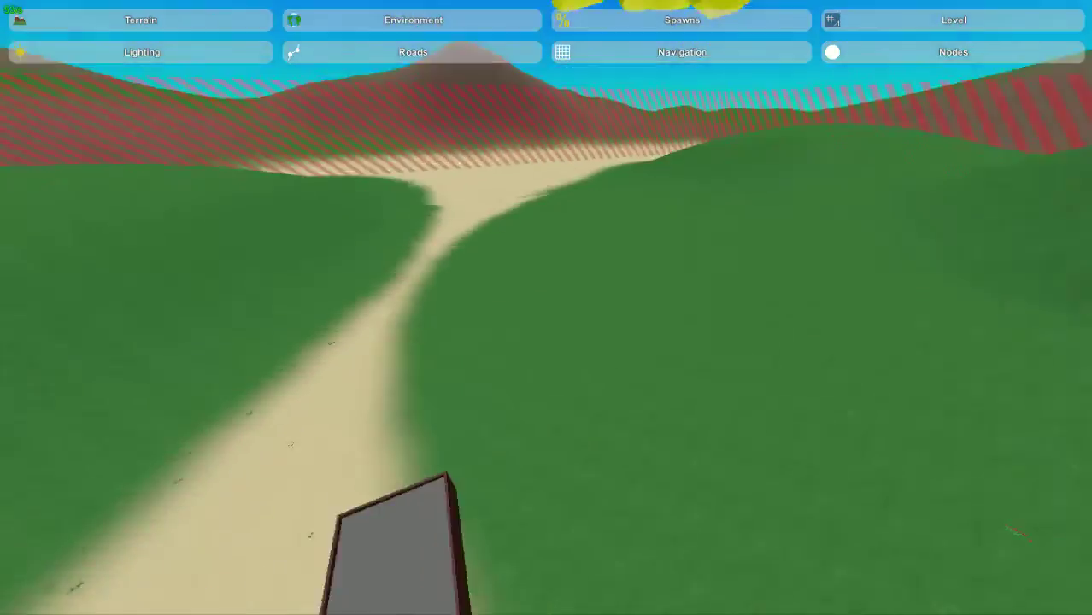